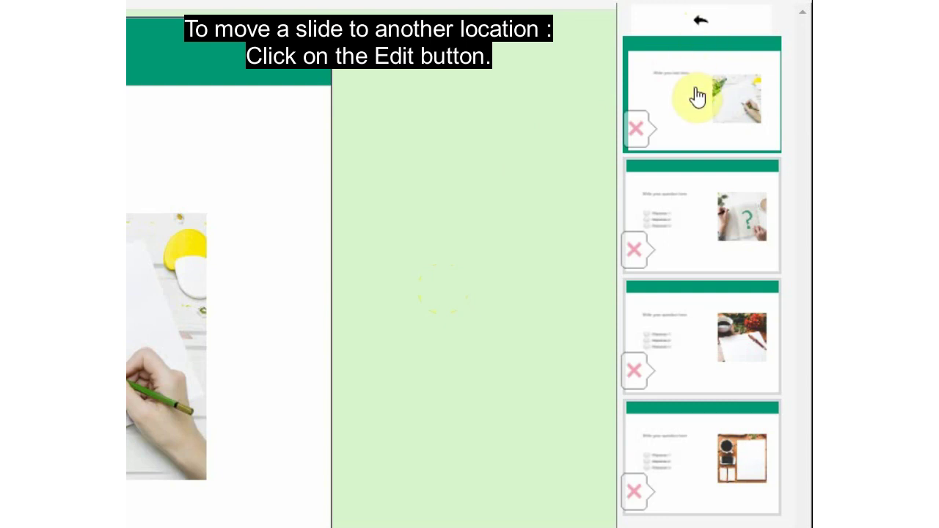
- Move the pencil text slide to the end, with the coffee-photo and brown-board question slides first and second
drag(700, 98, 694, 288)
click(702, 352)
drag(702, 352, 692, 62)
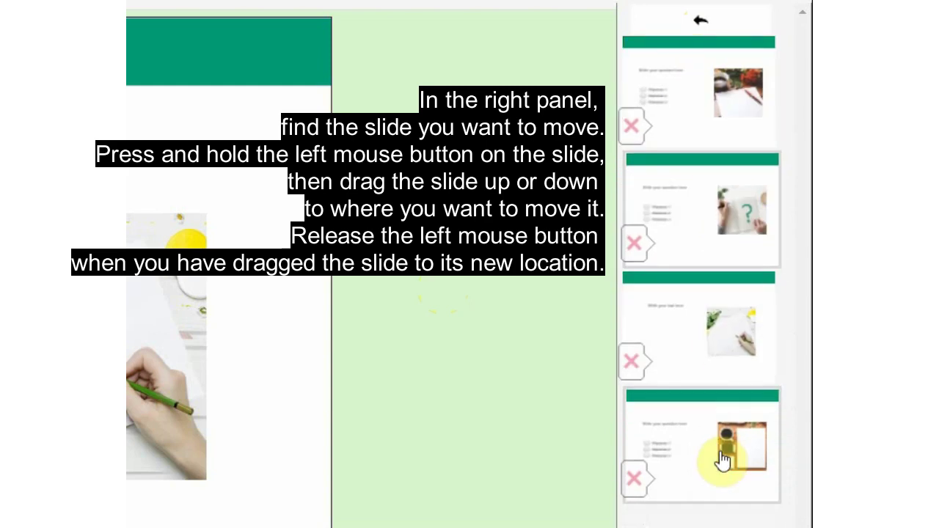
drag(724, 461, 696, 196)
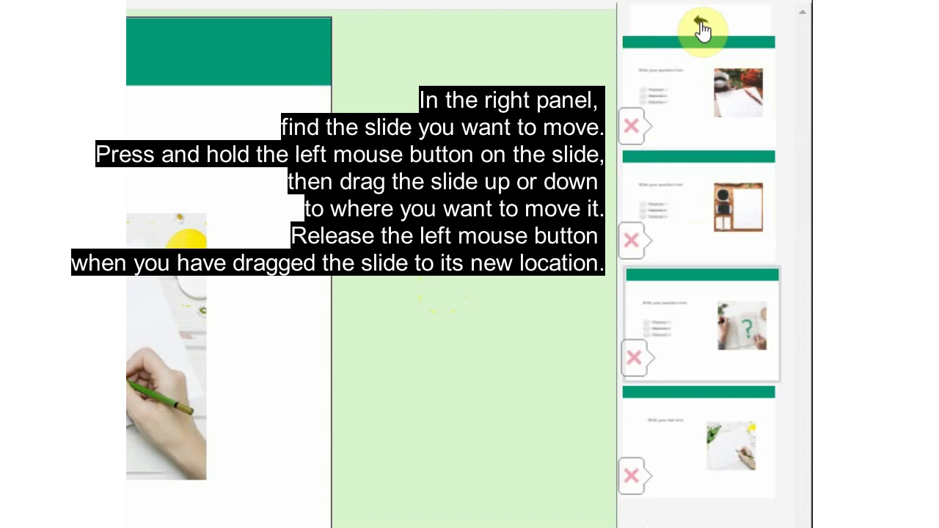
click(702, 29)
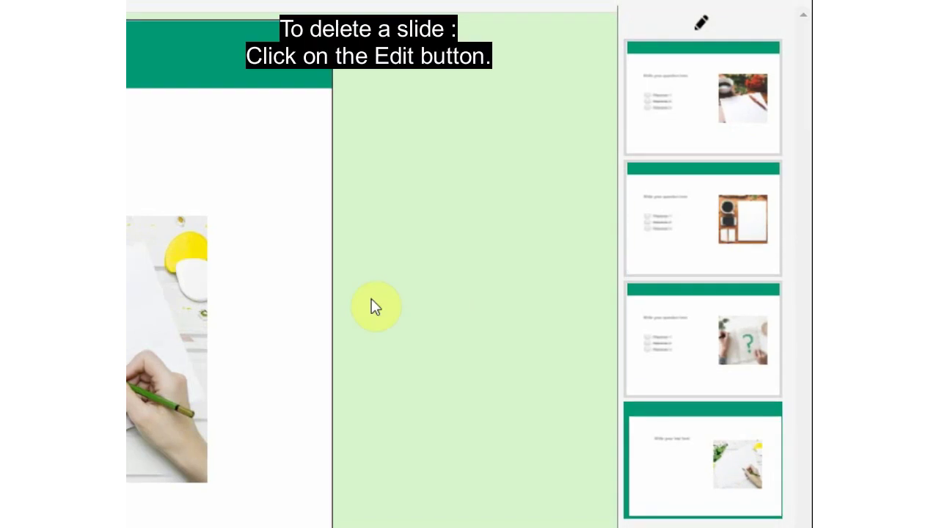
- Delete the second slide, the brown-board question slide, and confirm the deletion
click(704, 30)
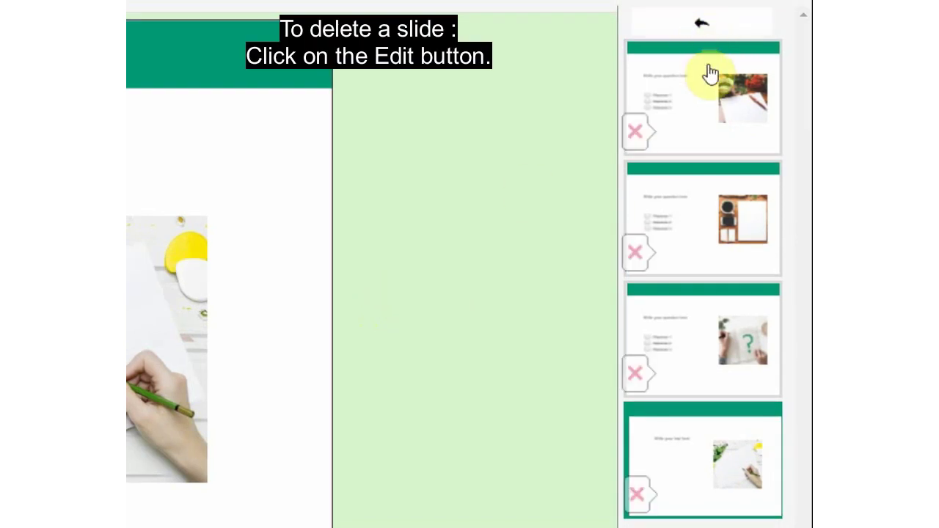
click(635, 255)
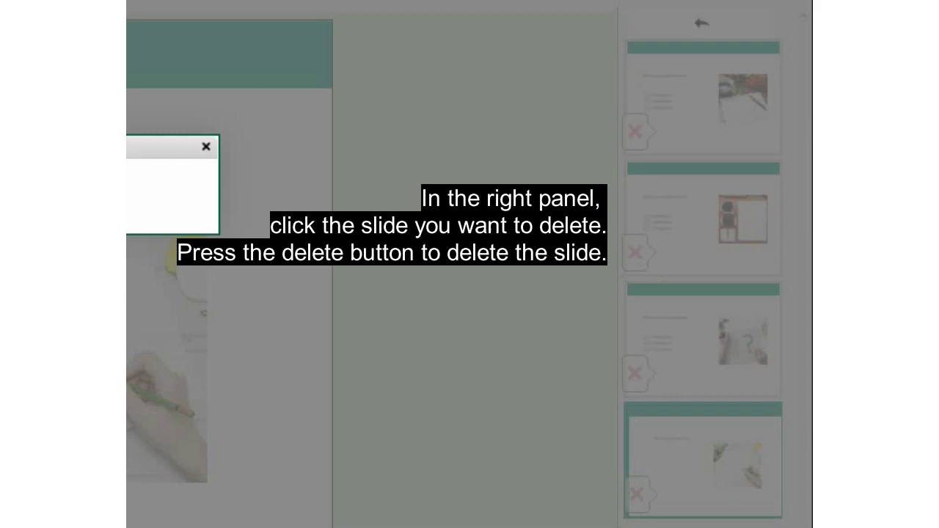
click(587, 256)
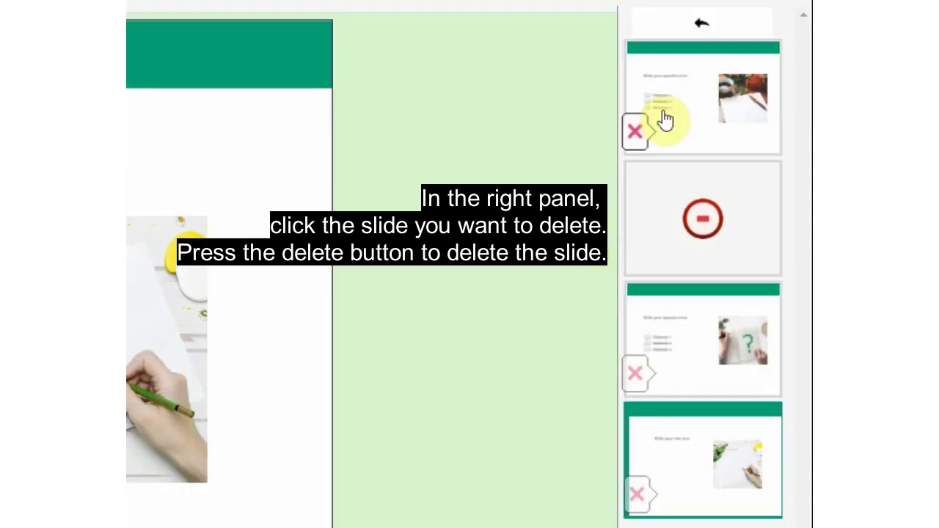
click(701, 26)
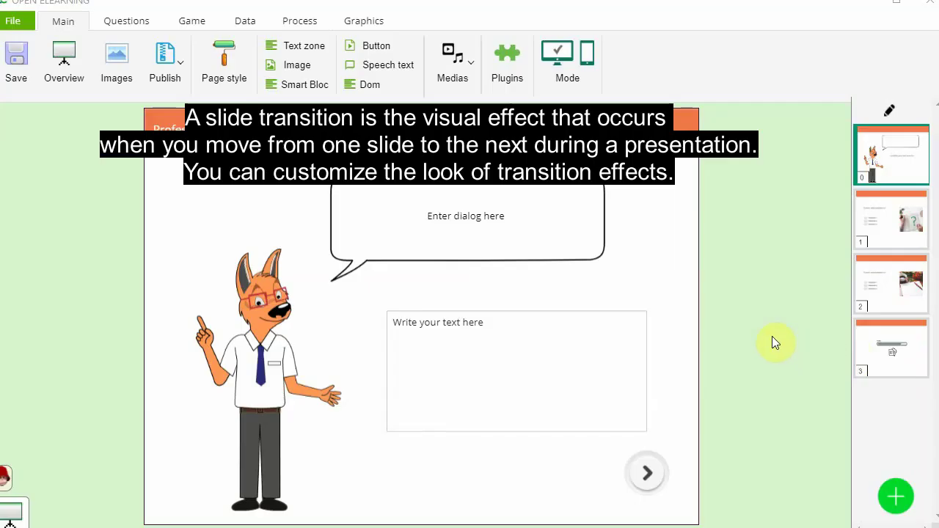
- Give the Professor Fox slide a FlipSlide page transition, then preview on to the next slide
click(902, 228)
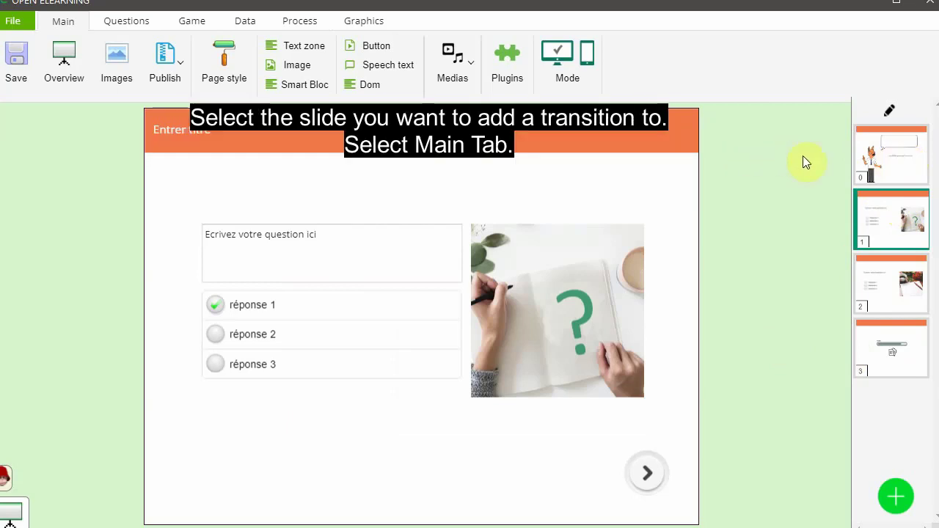
click(885, 163)
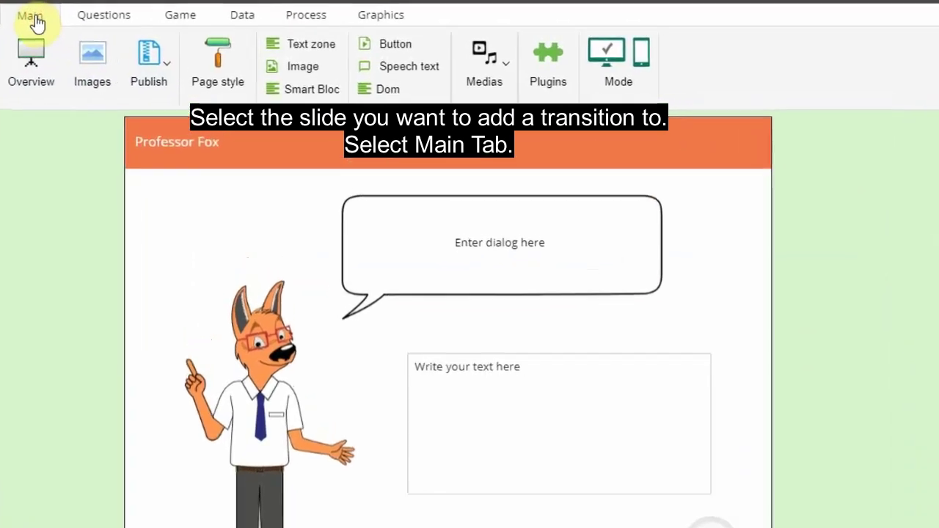
click(220, 65)
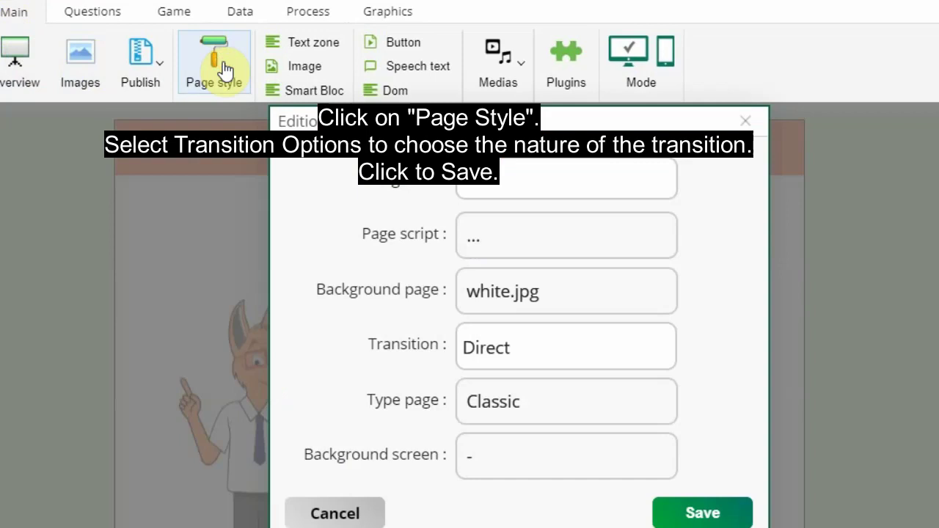
click(530, 346)
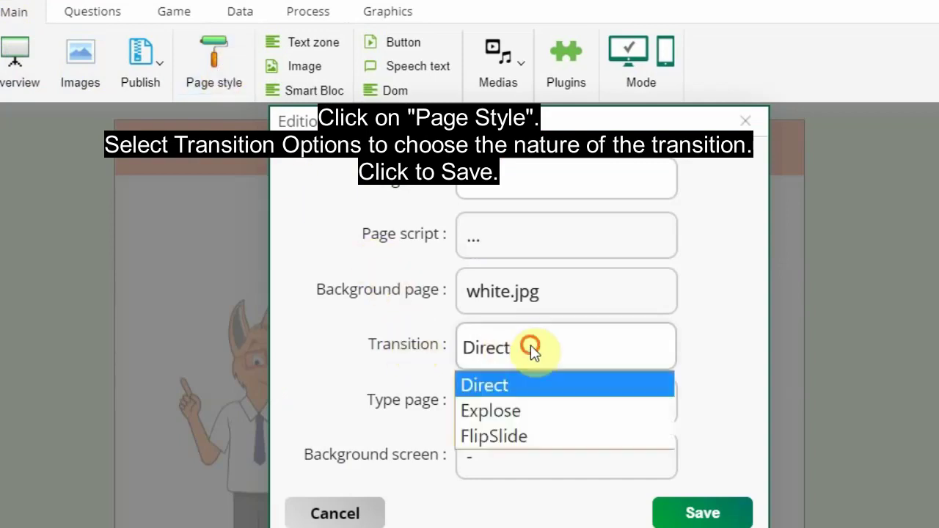
click(518, 438)
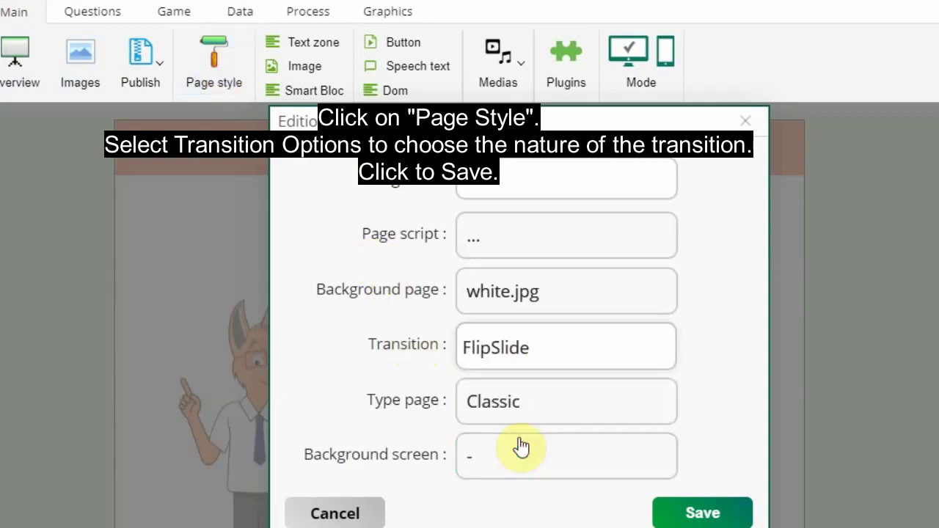
click(709, 513)
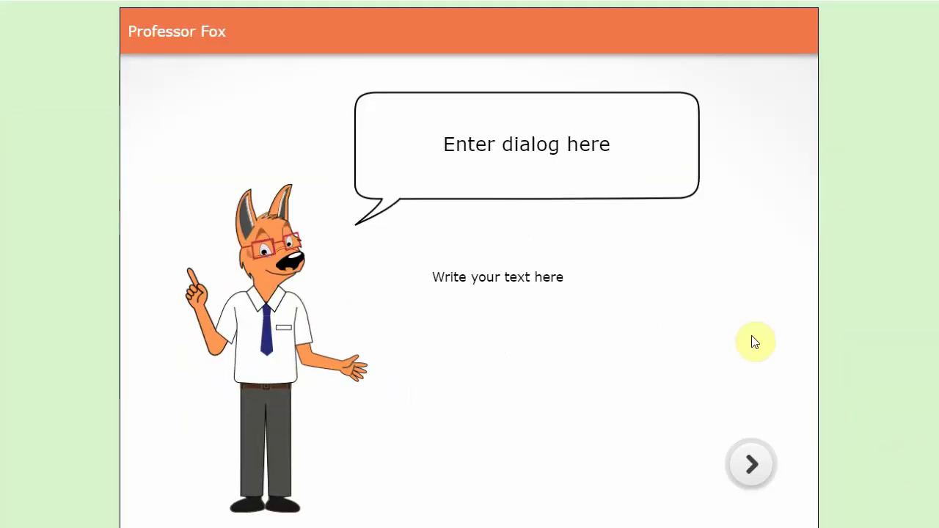
click(752, 470)
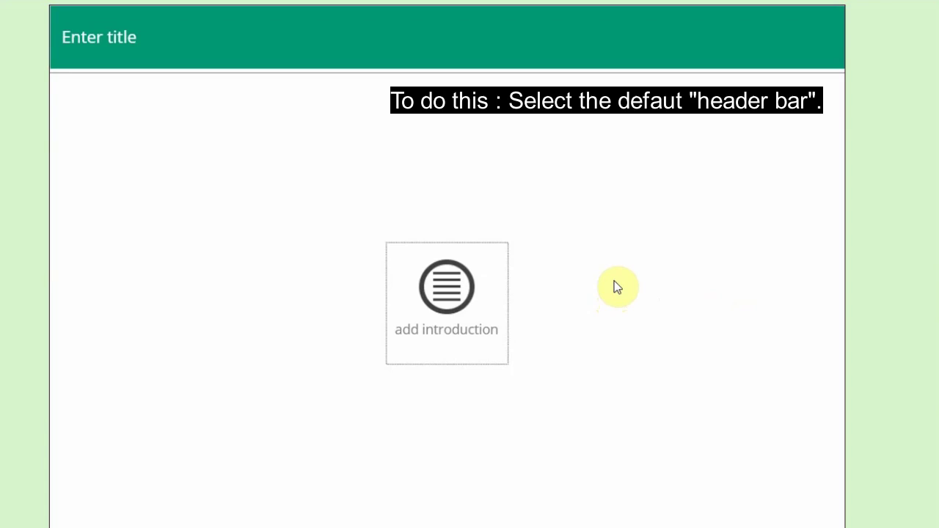
- Retitle the slide header 'My title' and colour its bar dark purple
click(765, 50)
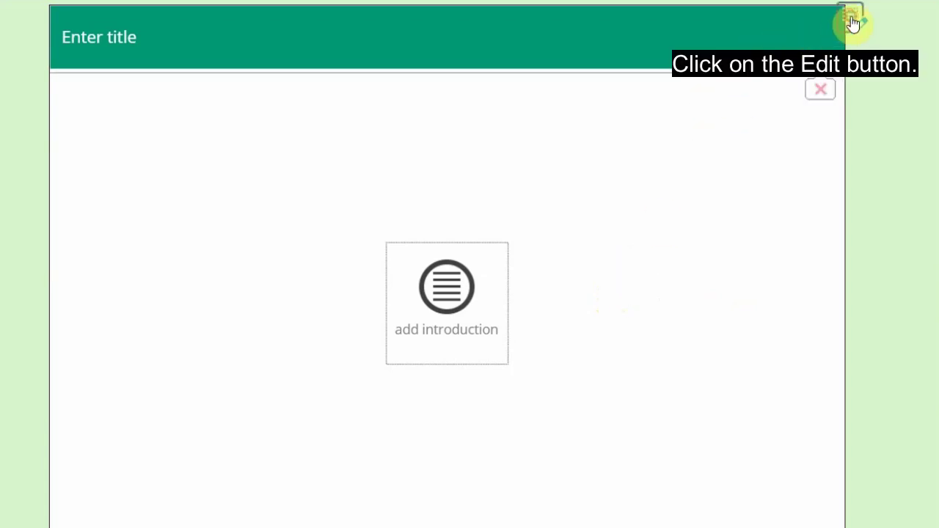
click(852, 22)
double_click(457, 178)
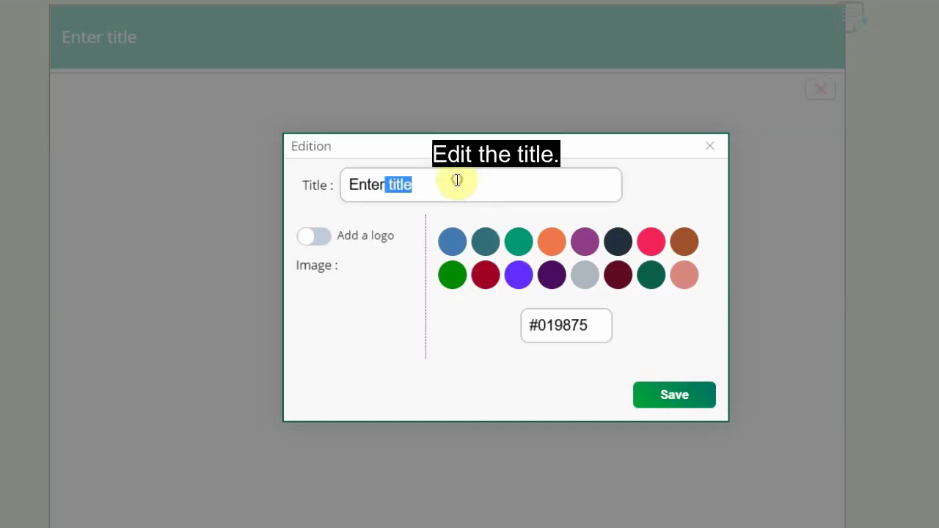
drag(457, 179, 310, 183)
text(My ti)
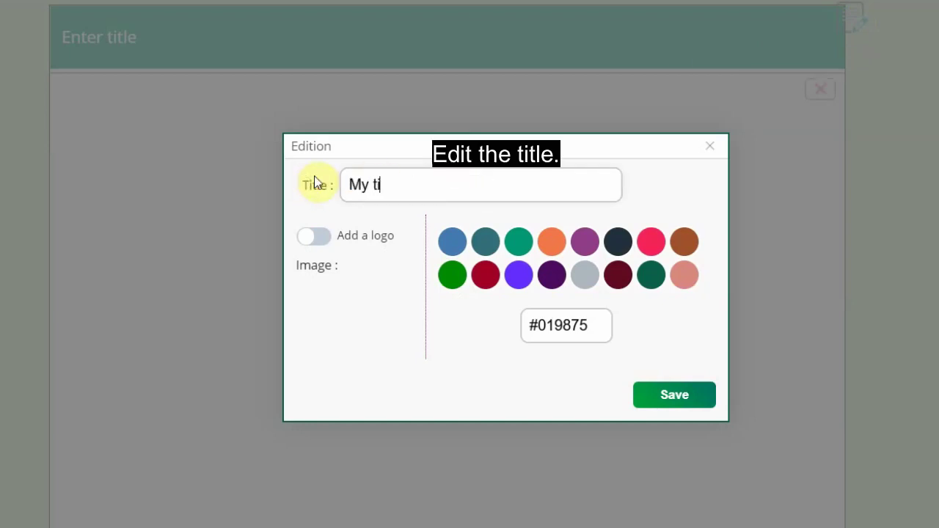
text(tle)
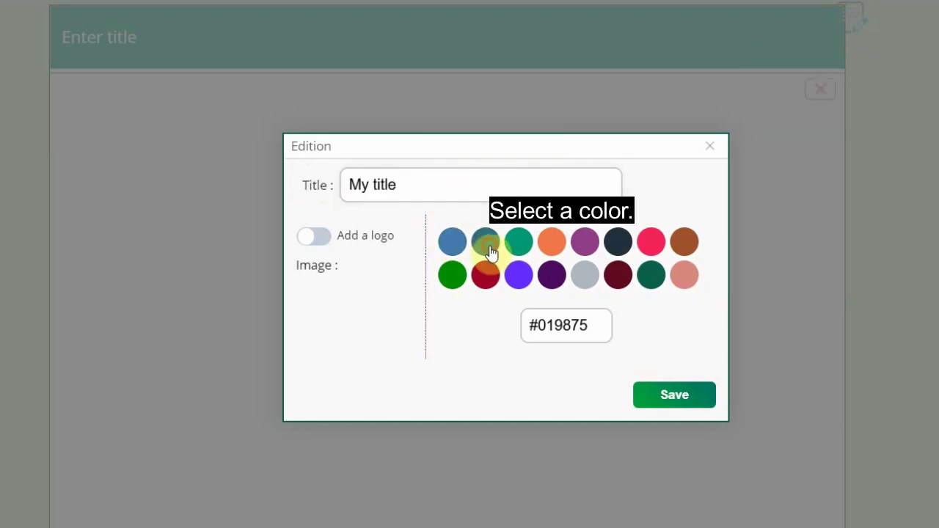
click(486, 244)
click(487, 280)
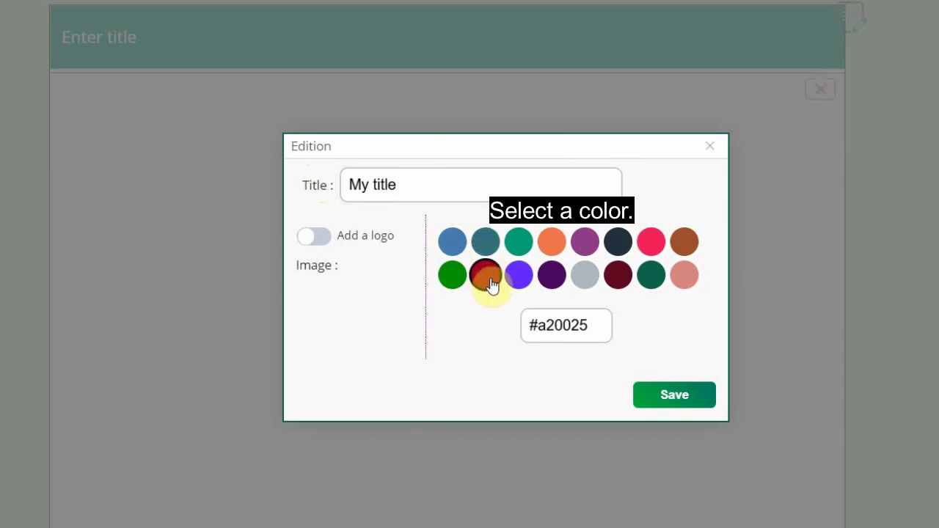
click(554, 277)
- Add the writing-hand image as the header logo and save the header
click(311, 236)
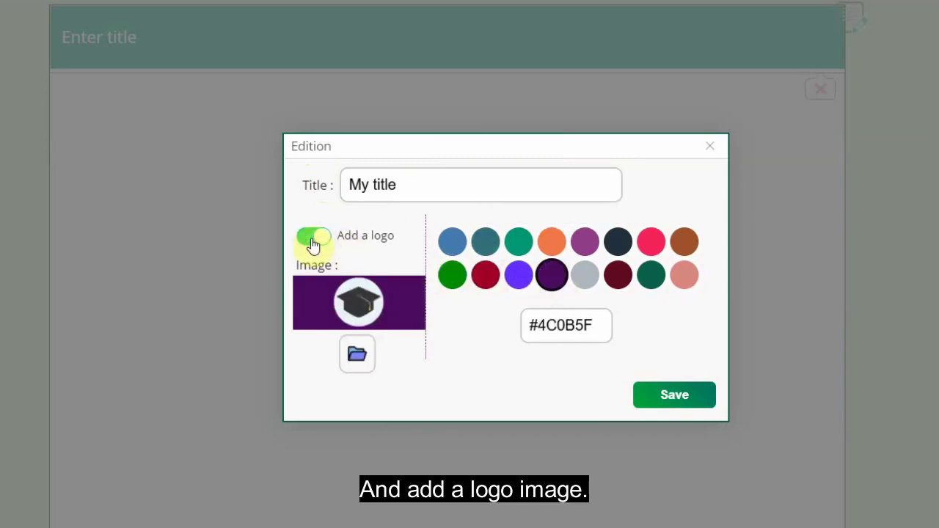
click(358, 357)
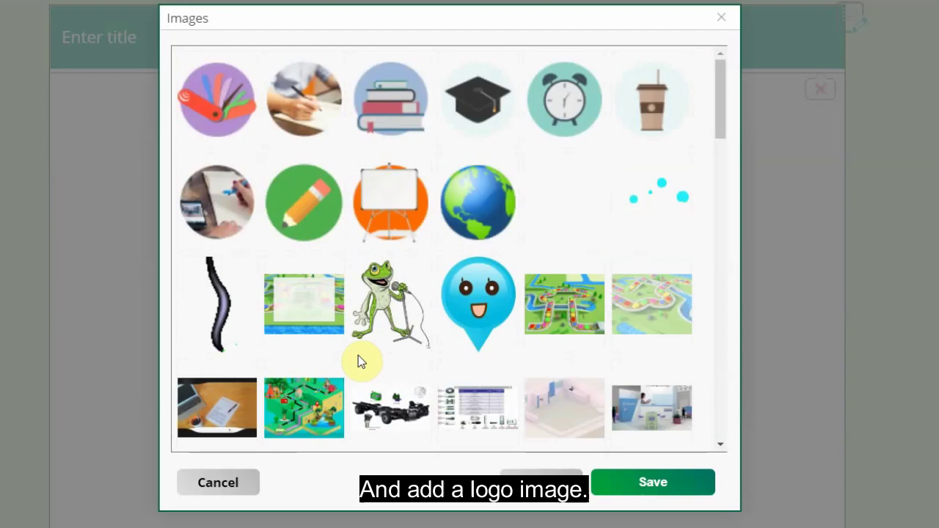
click(314, 105)
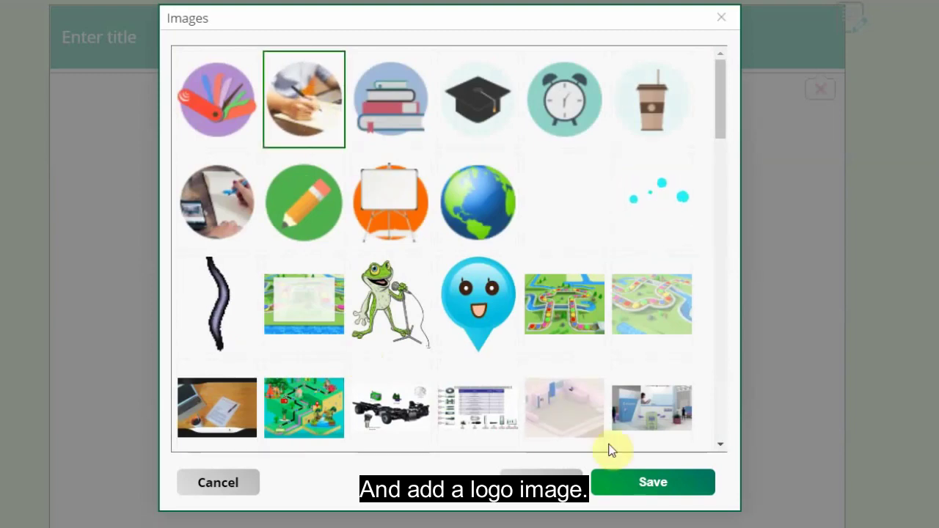
click(662, 486)
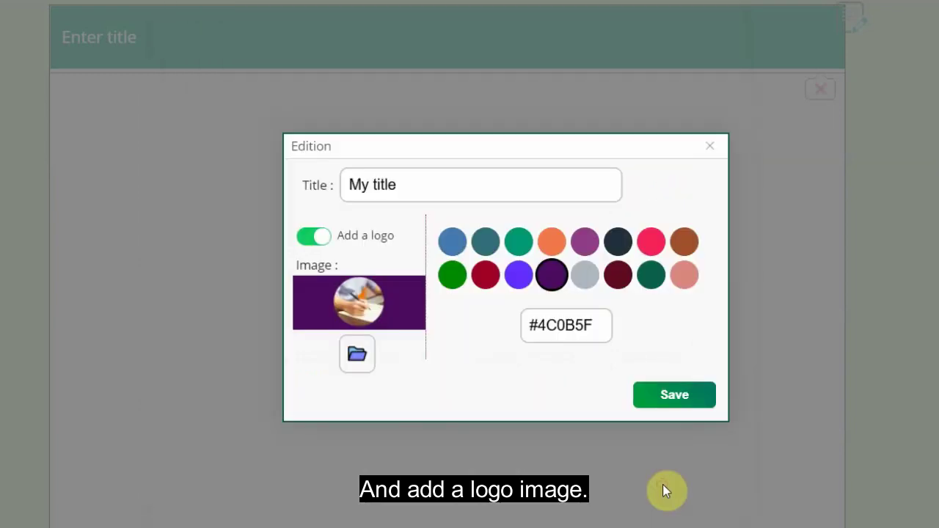
click(666, 396)
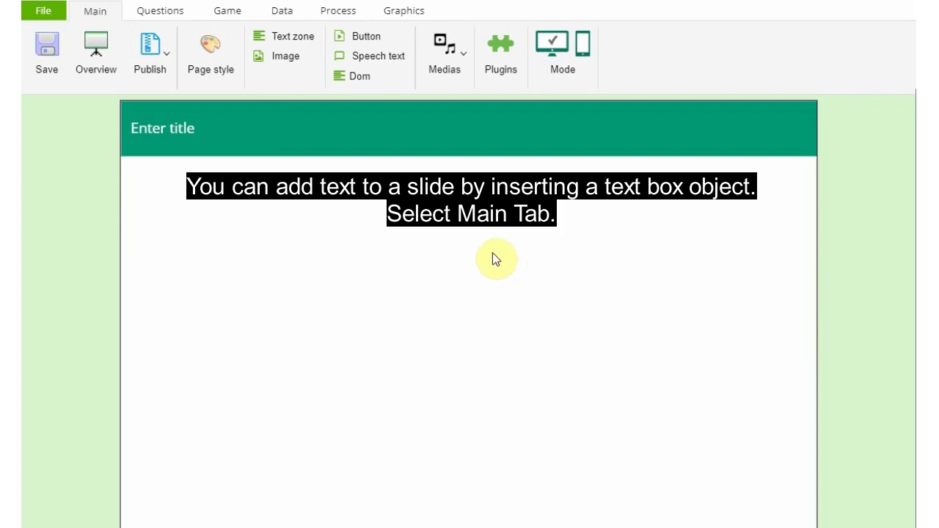
- Insert a text zone, widen it and place it near the top centre of the slide
click(96, 13)
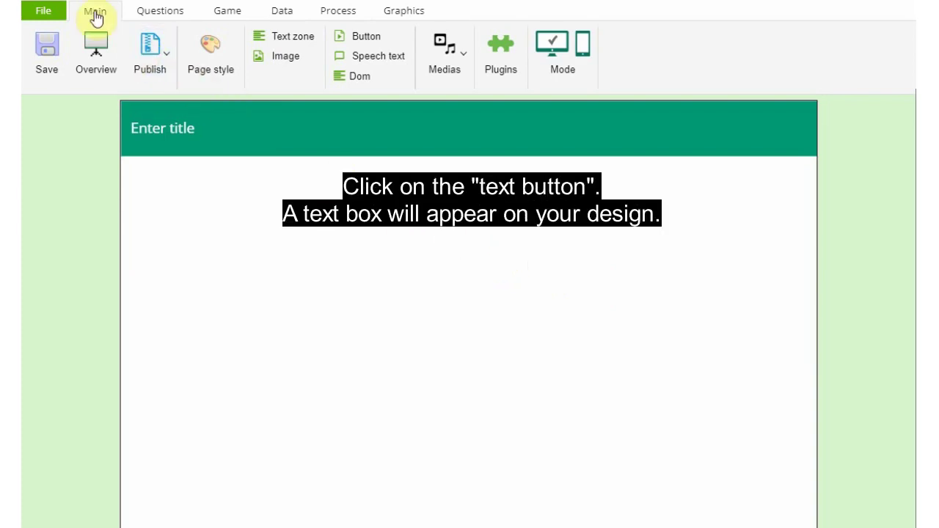
click(294, 38)
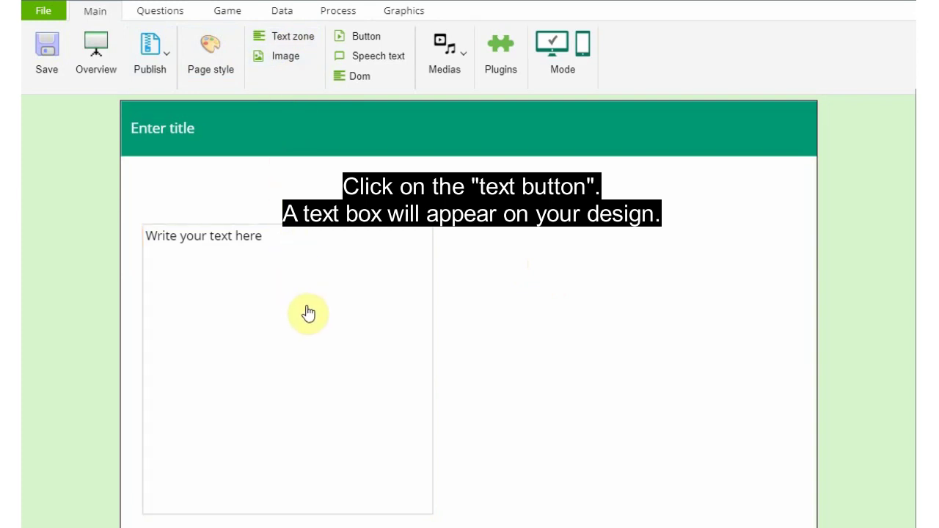
click(294, 343)
drag(294, 343, 369, 331)
drag(436, 331, 336, 312)
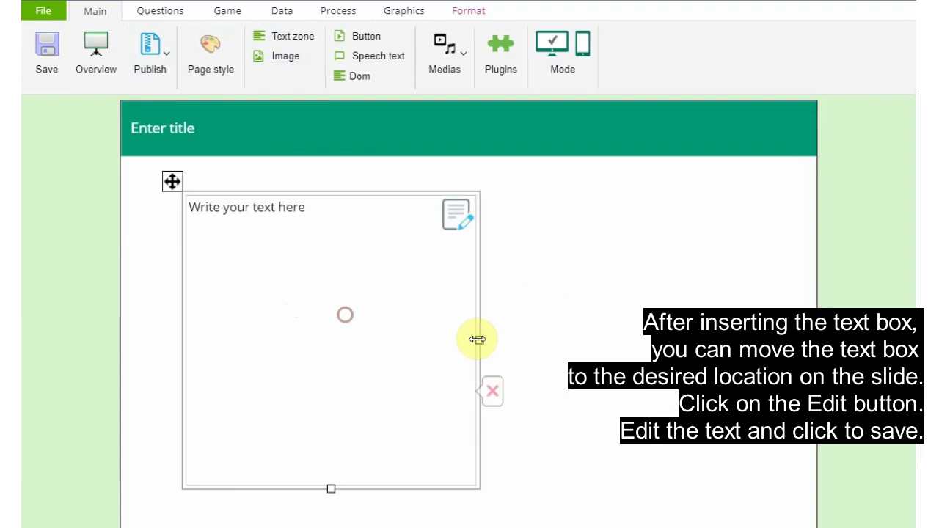
drag(477, 339, 552, 279)
mouse_move(353, 296)
mouse_down()
mouse_move(460, 319)
mouse_move(461, 303)
mouse_up()
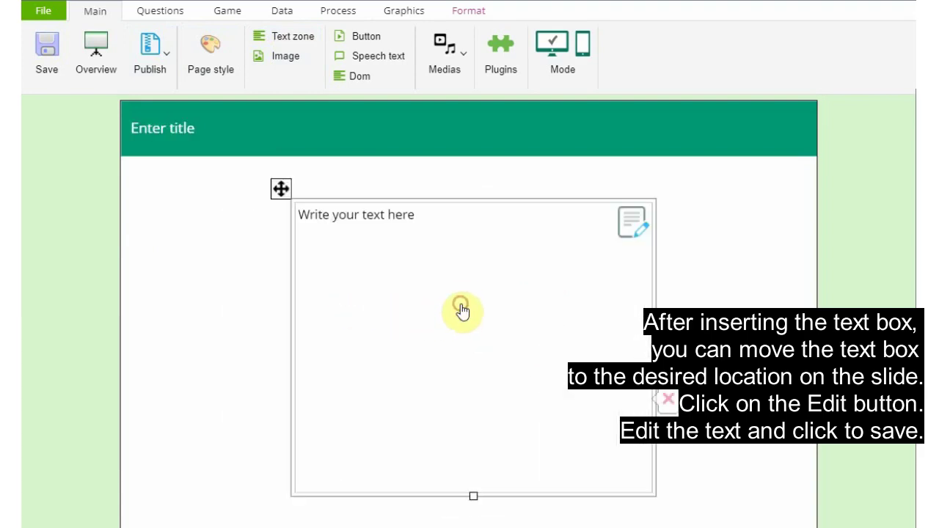
- Append a bold 'Hello' after 'Write your text here' and save the text
click(628, 225)
click(436, 220)
text(Hello)
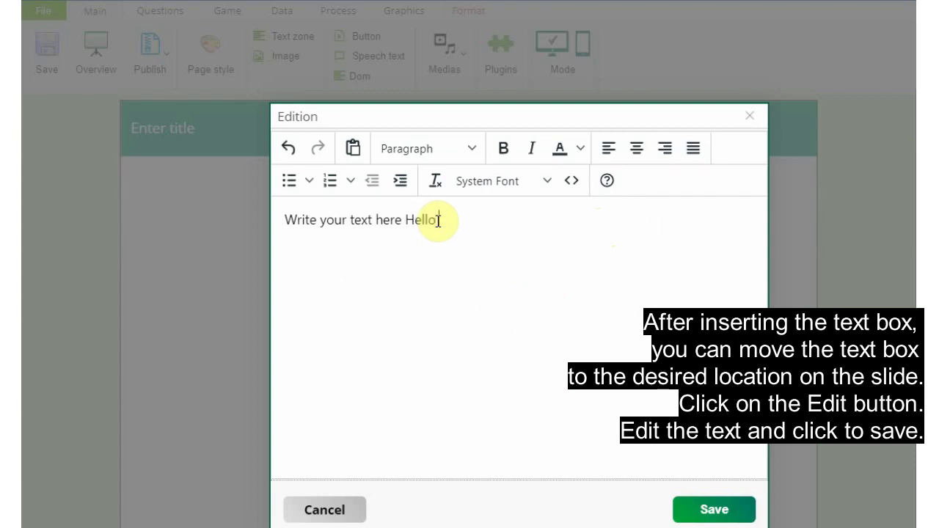
double_click(414, 220)
click(503, 149)
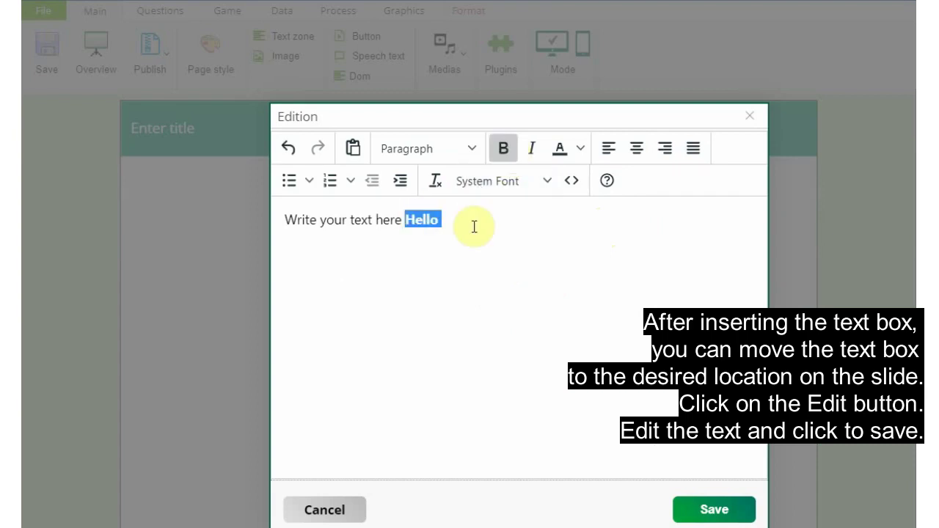
click(474, 227)
click(726, 510)
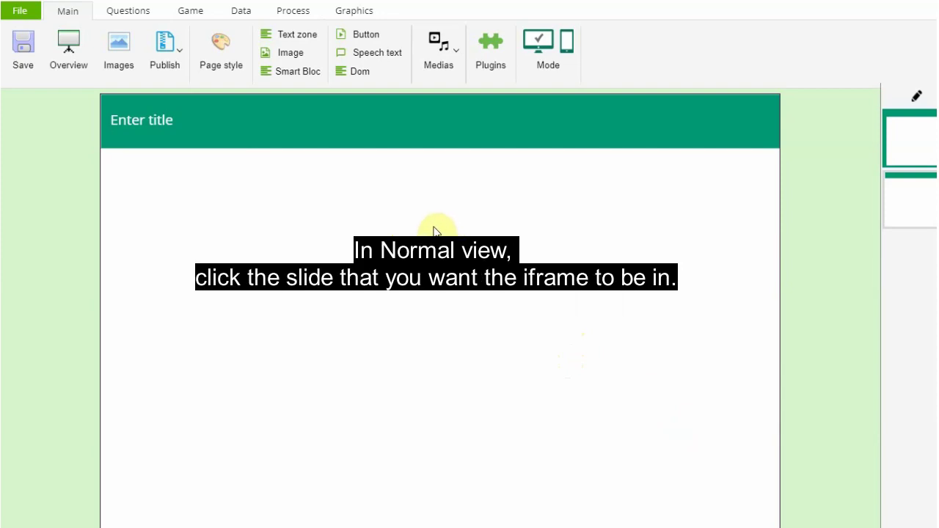
click(296, 115)
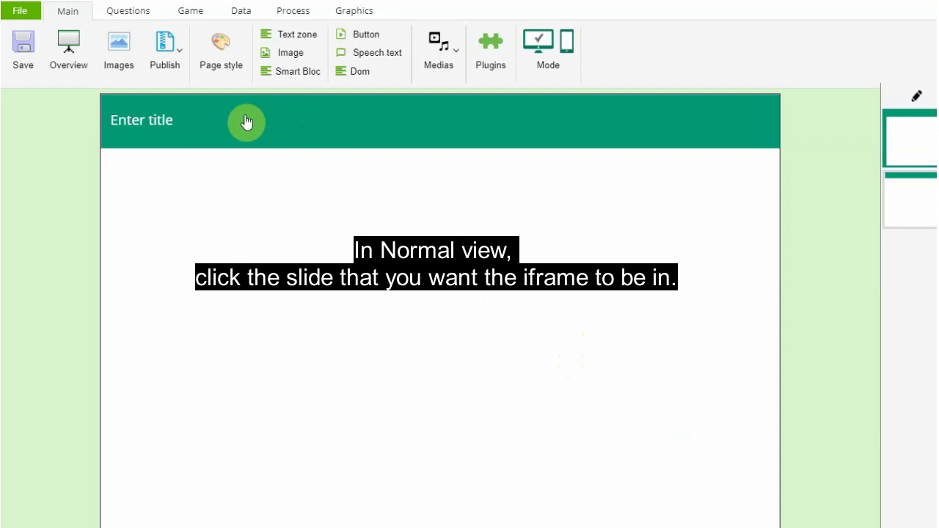
click(246, 16)
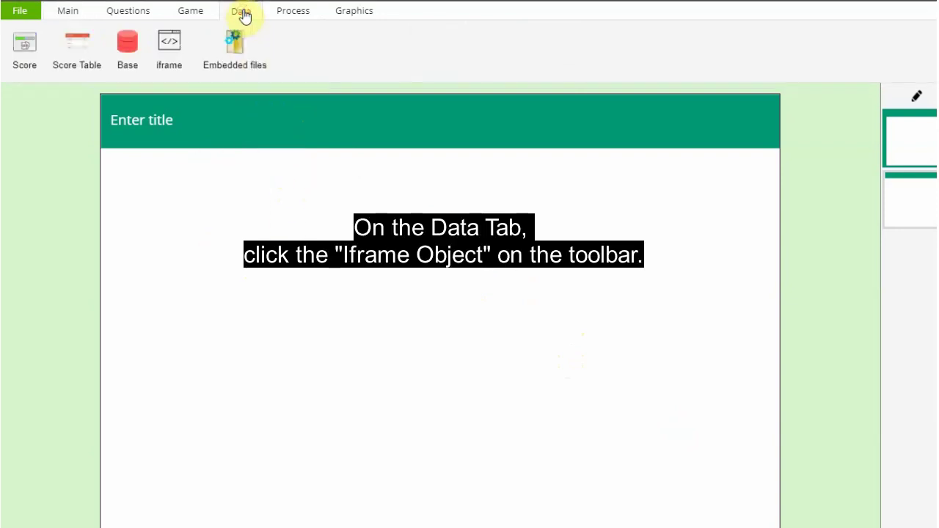
click(171, 50)
click(431, 240)
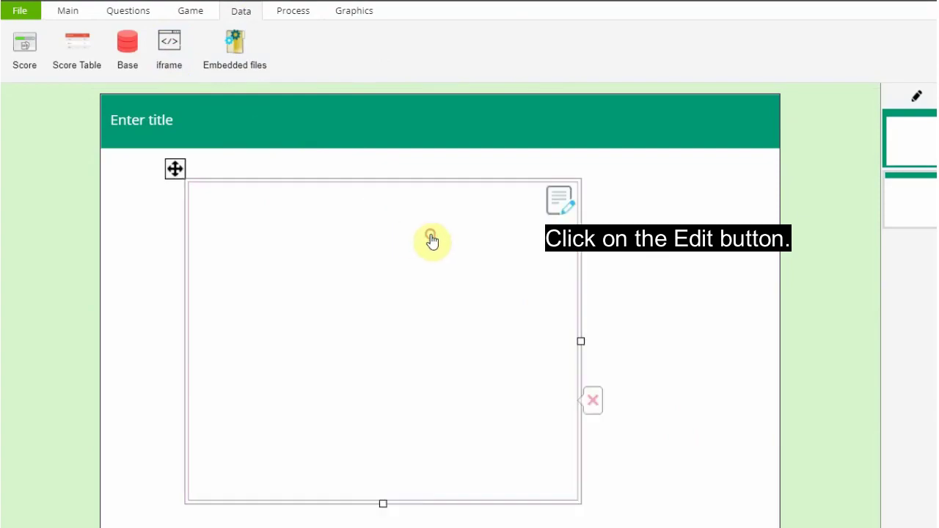
click(559, 201)
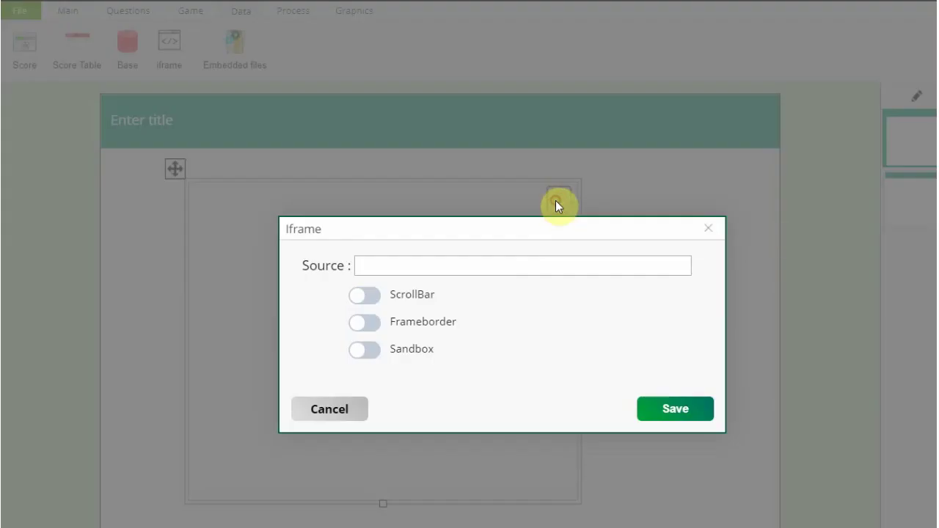
click(476, 265)
text(https://www.openelearning.org/)
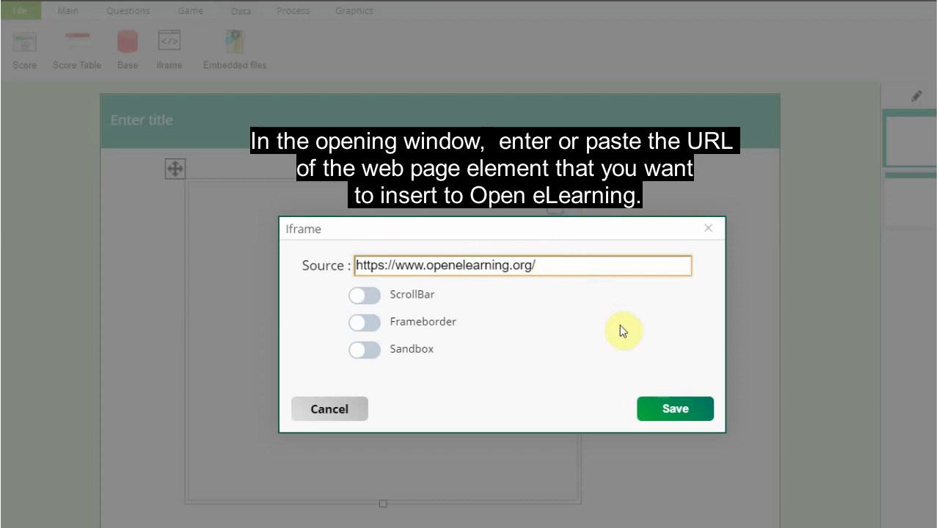
click(678, 411)
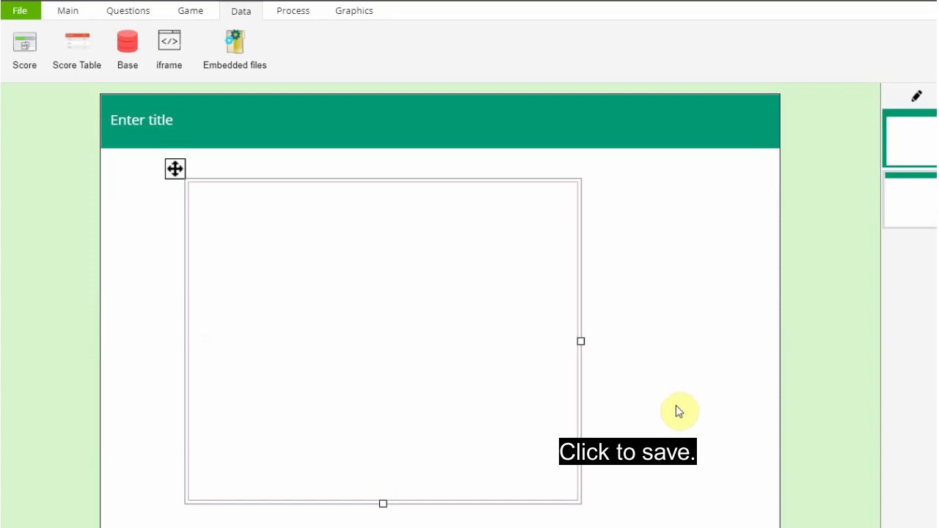
- Nudge the iframe right and down, then preview the slide and try the embedded site's menu
drag(174, 170, 228, 188)
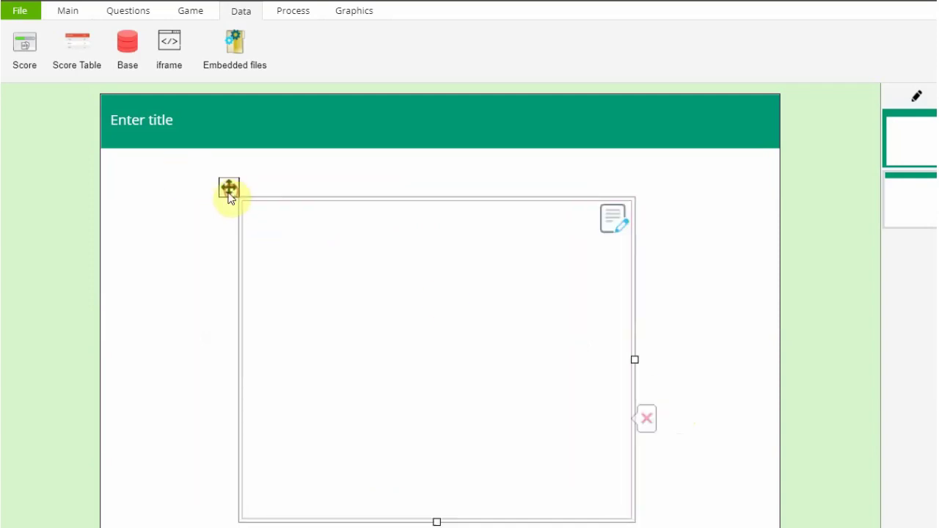
key(F5)
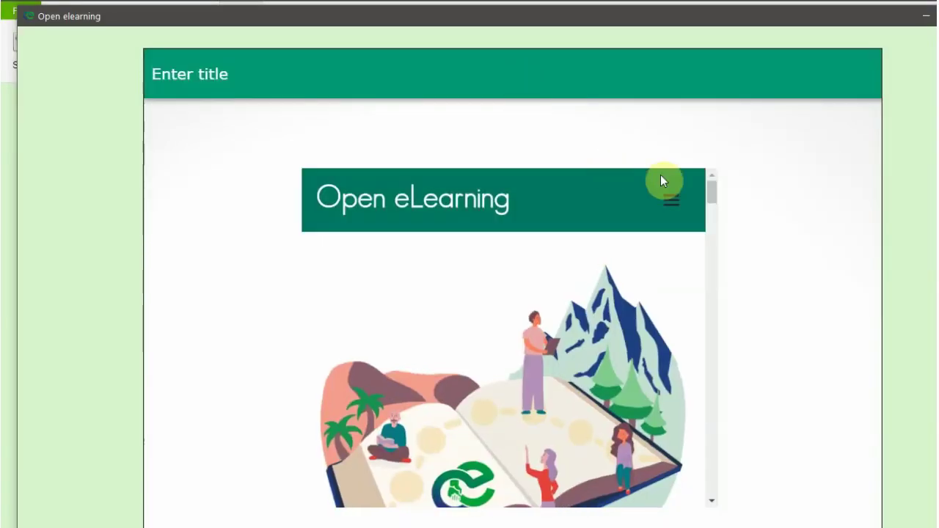
click(674, 205)
click(675, 205)
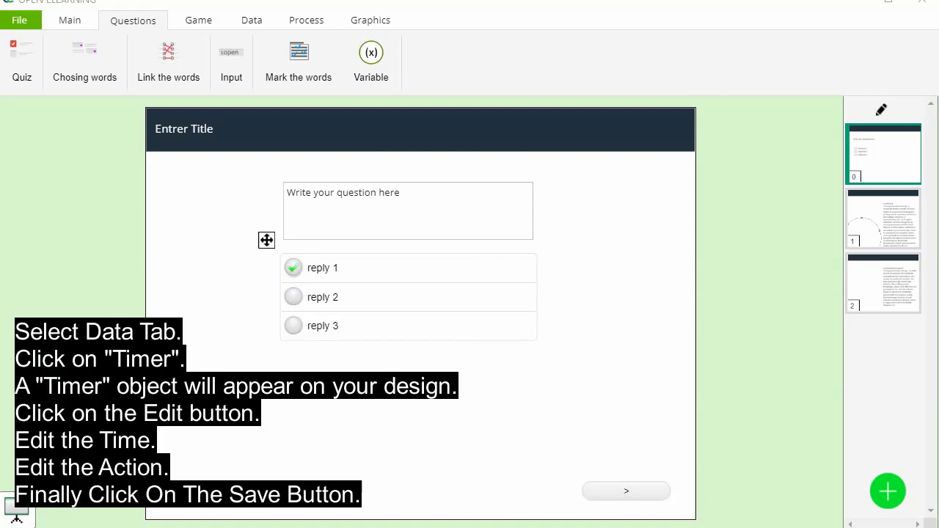
- Add an 18-second Next Page timer at the question's top-left and preview it
click(252, 20)
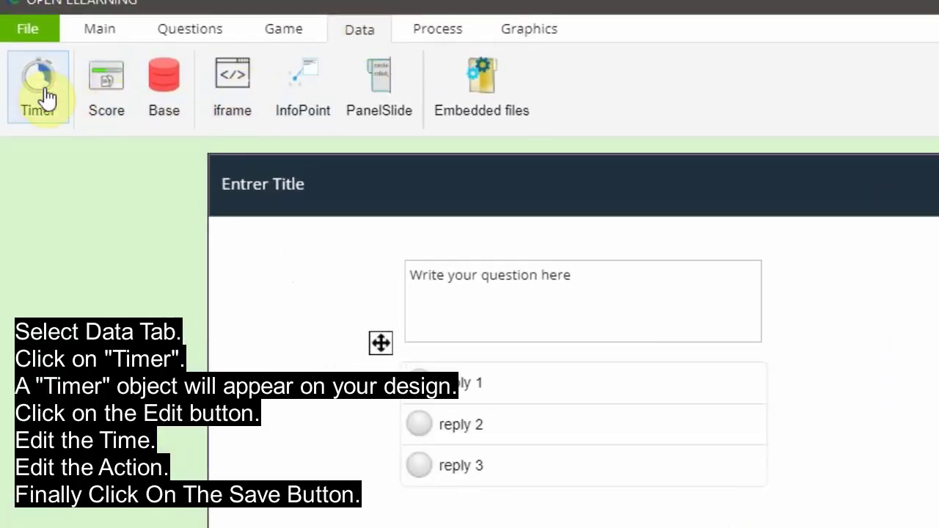
click(40, 92)
mouse_move(352, 381)
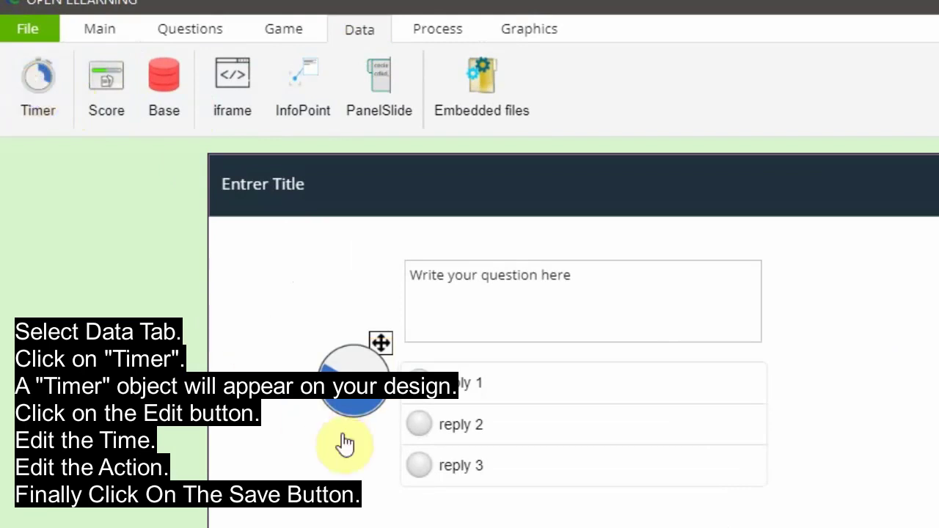
drag(297, 325, 249, 245)
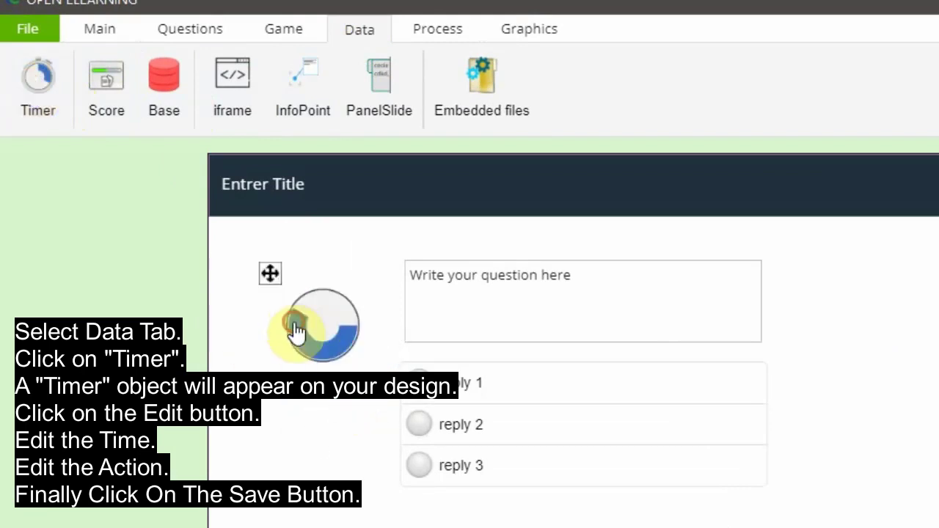
click(317, 283)
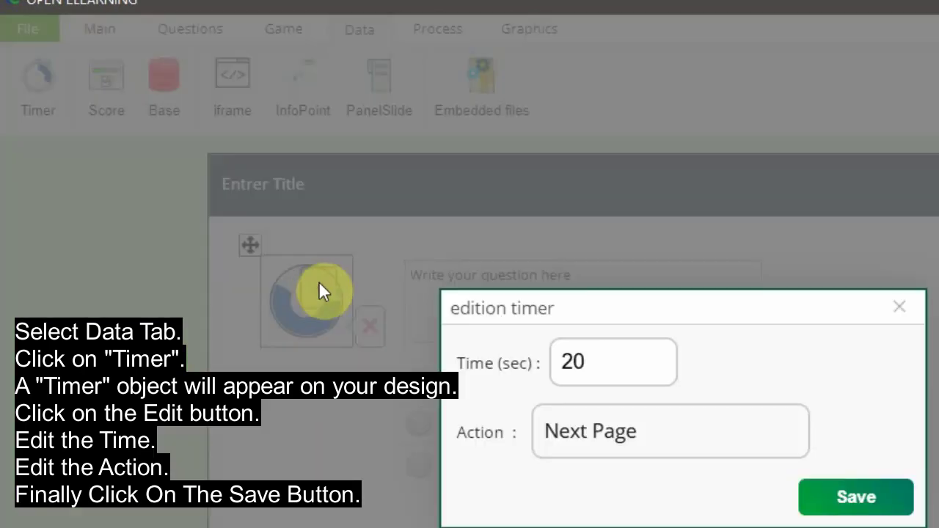
click(460, 259)
click(460, 260)
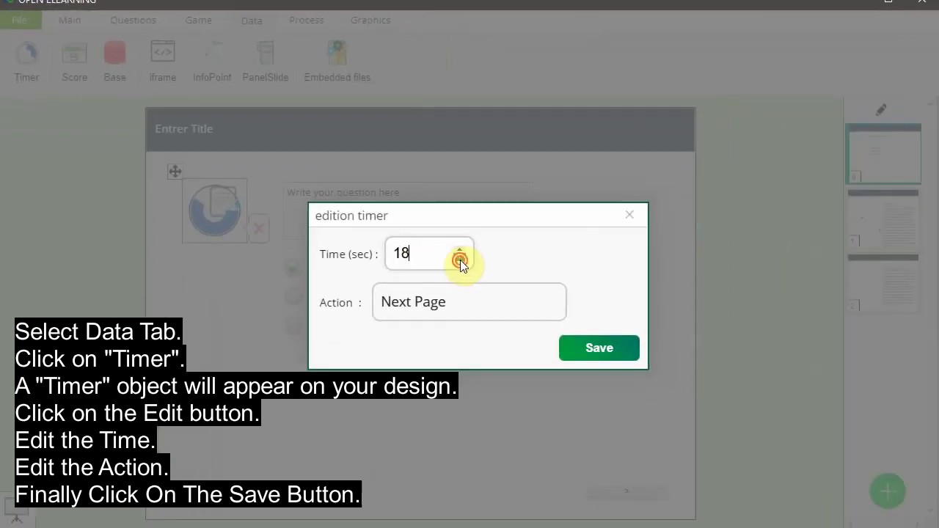
click(454, 312)
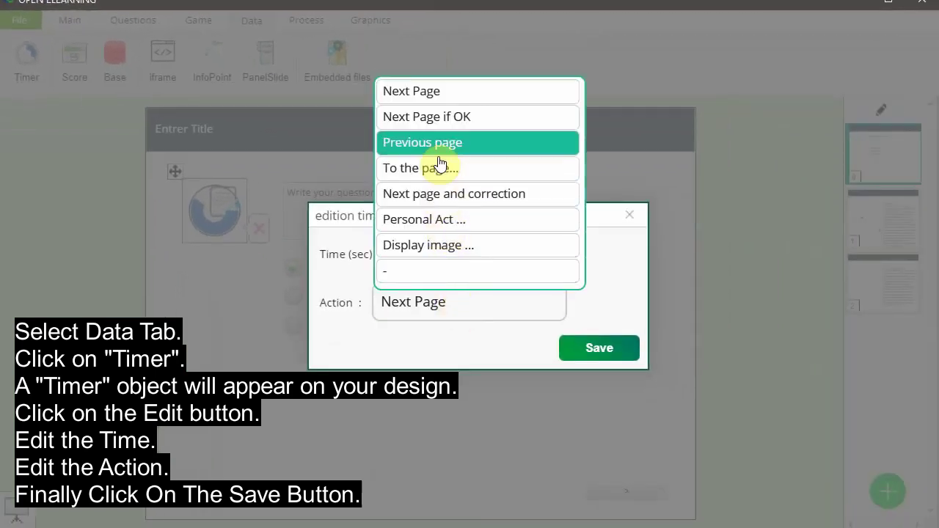
click(444, 91)
click(598, 345)
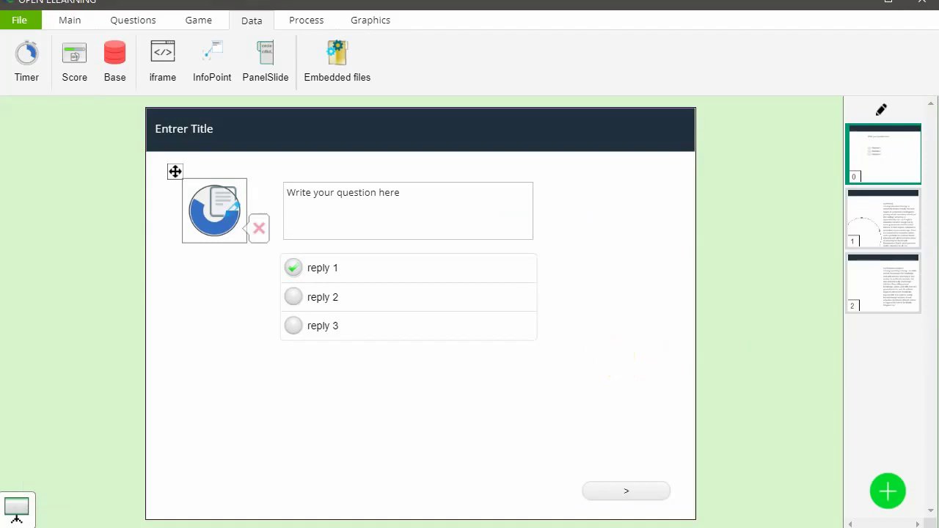
click(16, 511)
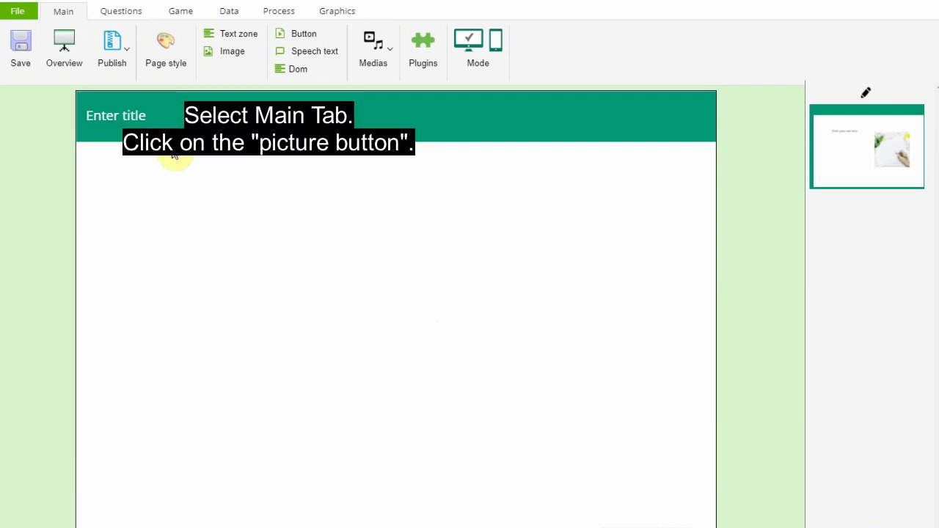
- Insert the coffee cup and notepad photo from the image library and move it left and up
click(63, 13)
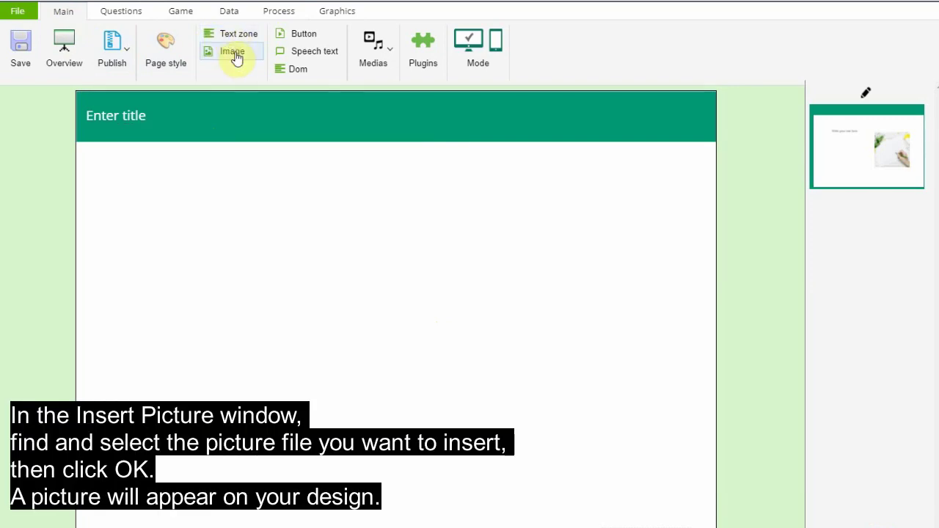
click(233, 53)
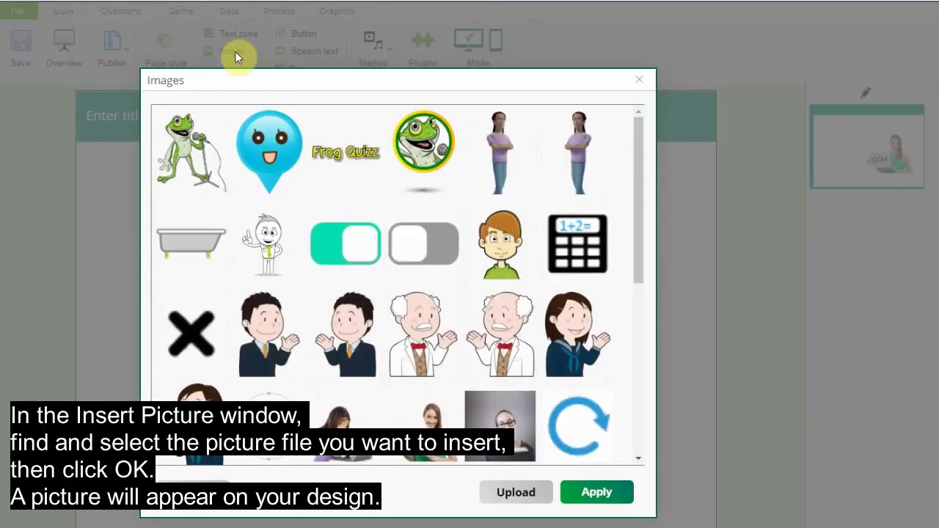
scroll(446, 252, down, 1)
scroll(446, 262, down, 1)
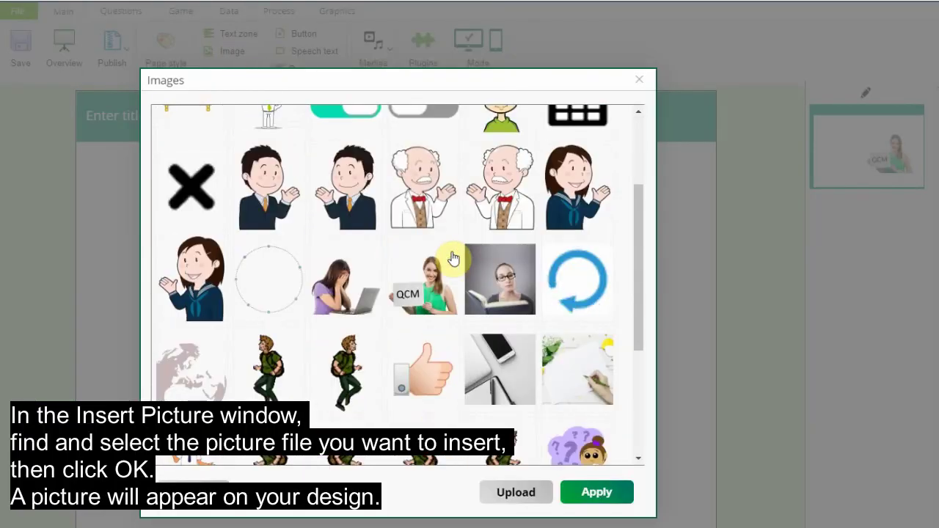
scroll(451, 256, down, 1)
scroll(455, 256, down, 1)
scroll(450, 251, down, 1)
click(348, 335)
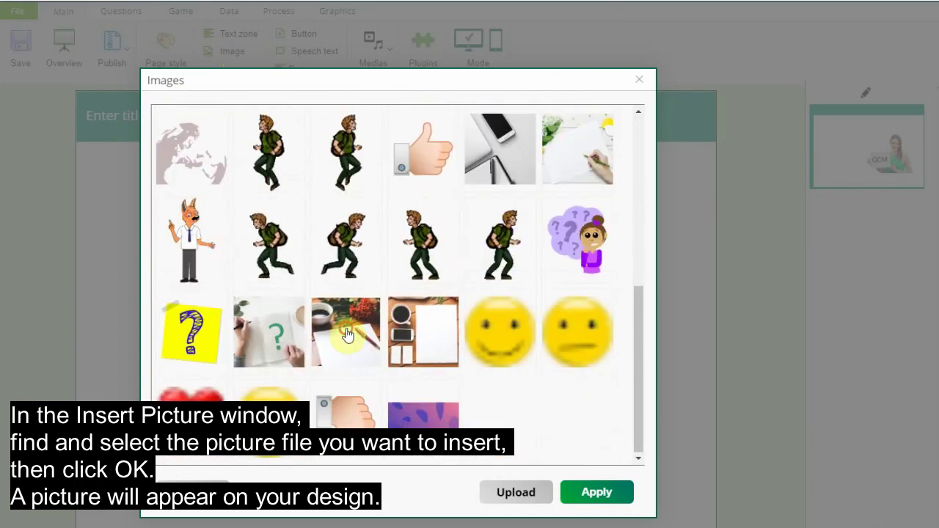
click(597, 493)
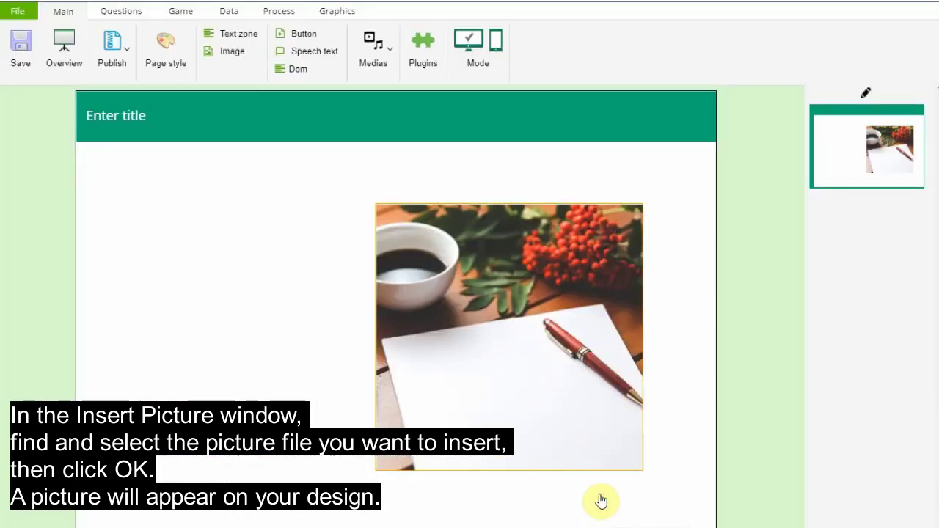
click(463, 314)
mouse_move(509, 318)
mouse_down()
mouse_move(461, 304)
mouse_move(400, 306)
mouse_up()
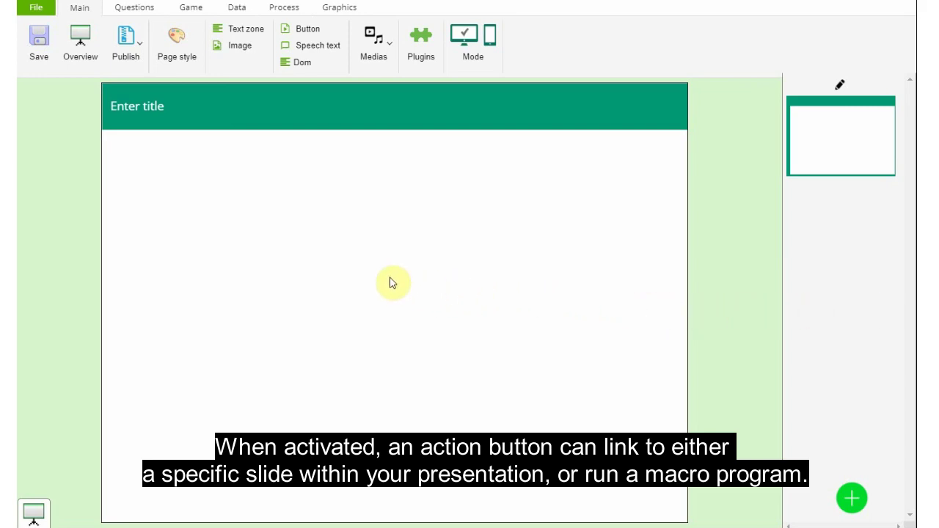
- Add a second slide, then give slide one a Next button with the Previous page action
click(852, 498)
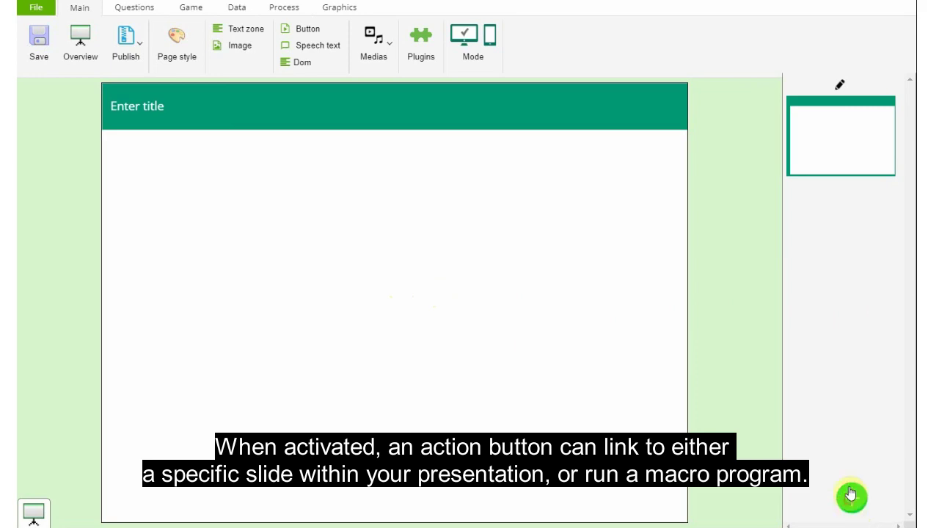
click(862, 147)
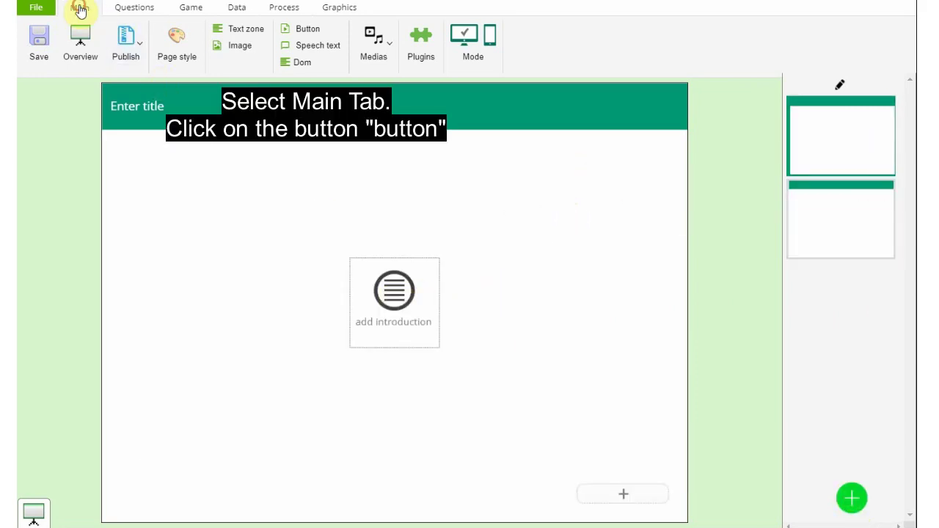
click(311, 32)
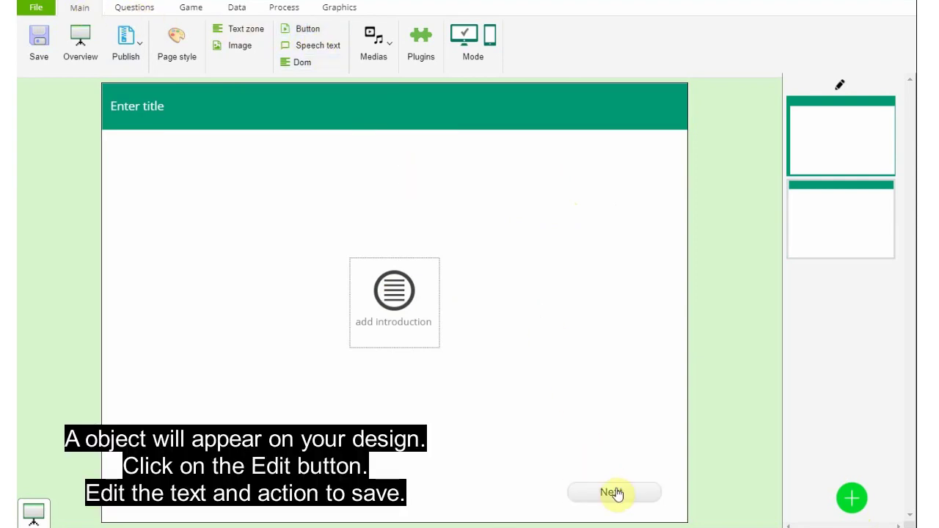
click(618, 497)
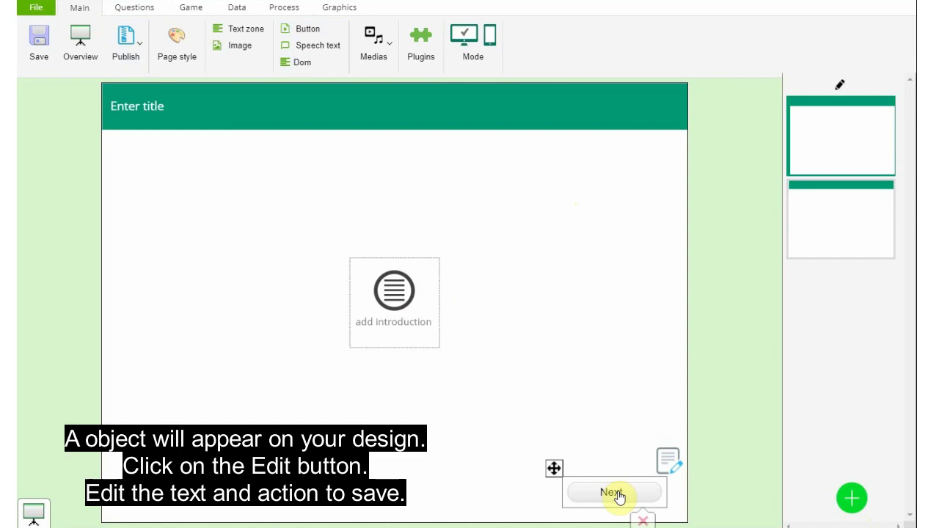
click(670, 461)
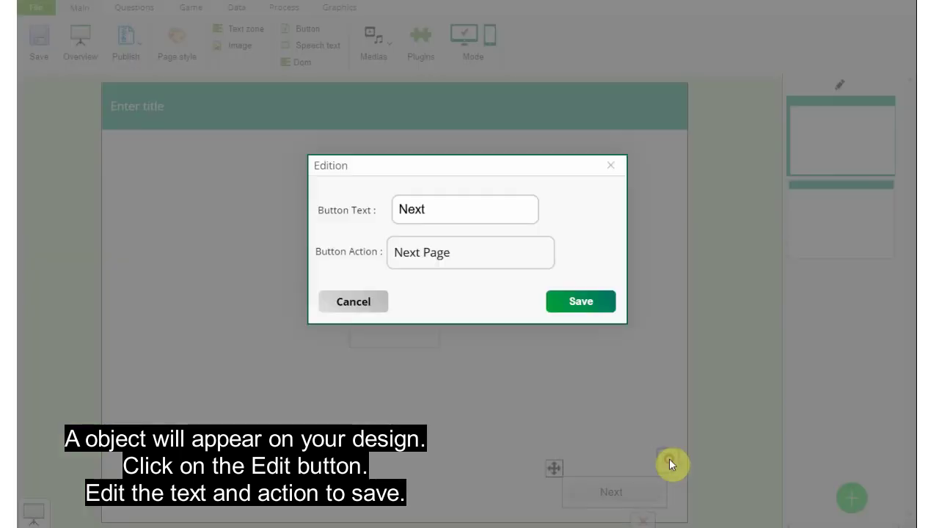
click(476, 262)
click(454, 87)
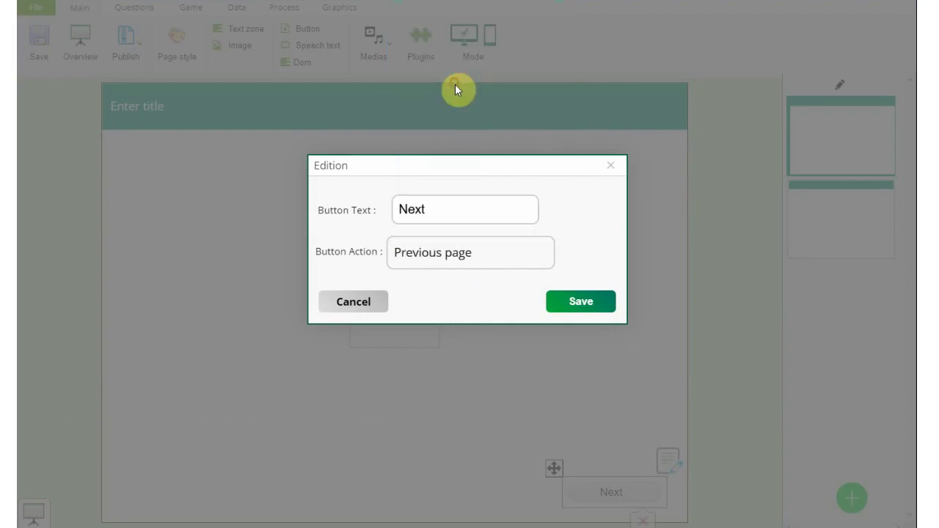
click(601, 306)
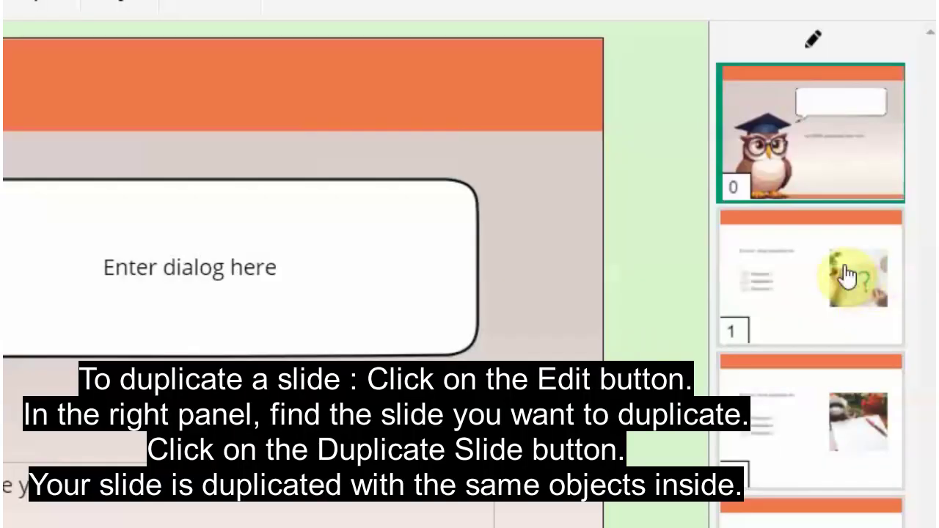
- Duplicate slide 1, the answer-list quiz slide with the question-mark picture
click(813, 41)
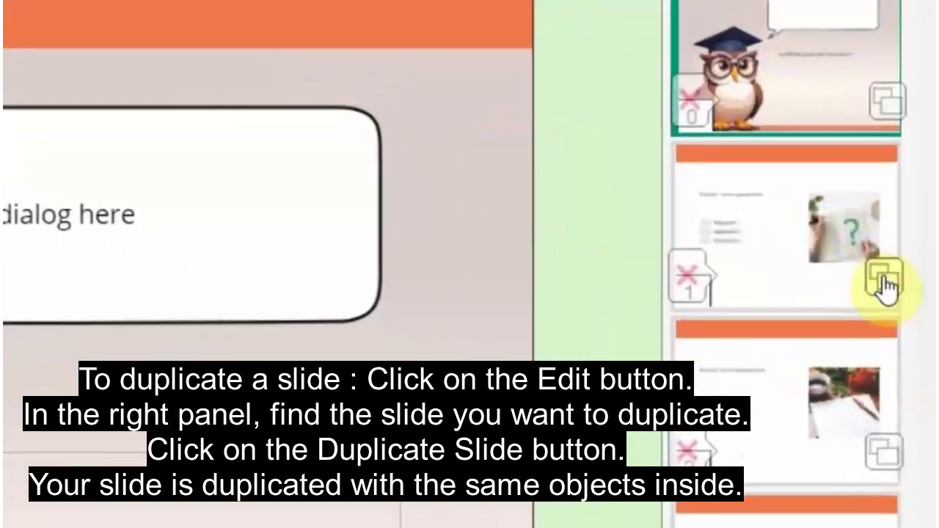
click(886, 285)
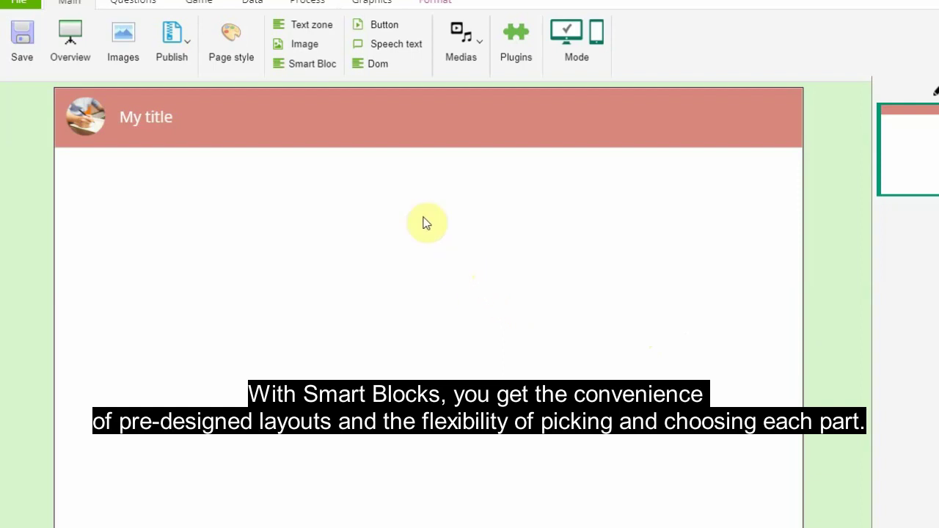
- Insert the Learning to Code smart block and move it right and down on the slide
click(306, 66)
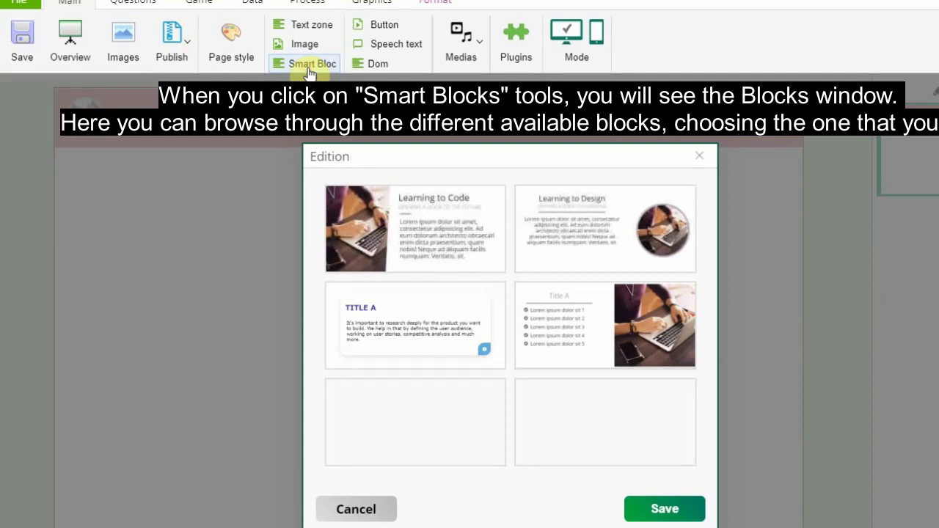
double_click(442, 228)
click(404, 283)
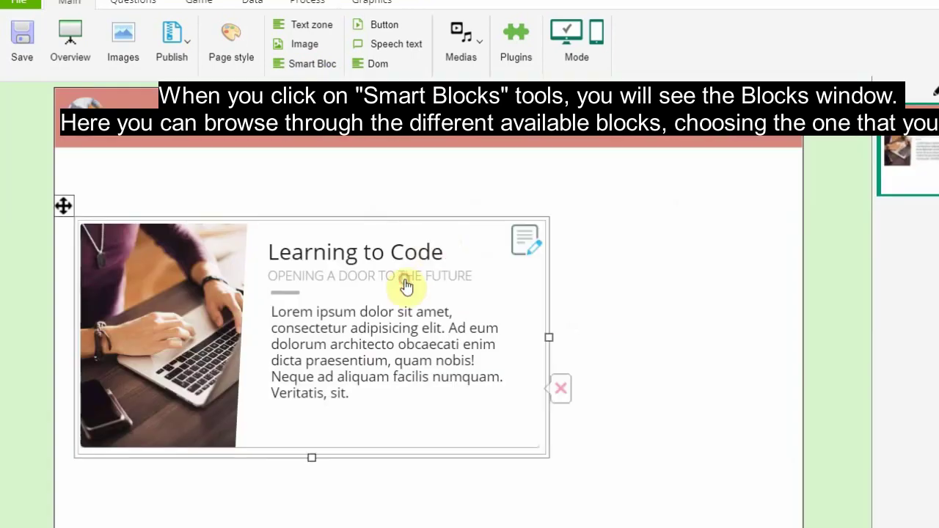
drag(63, 206, 184, 242)
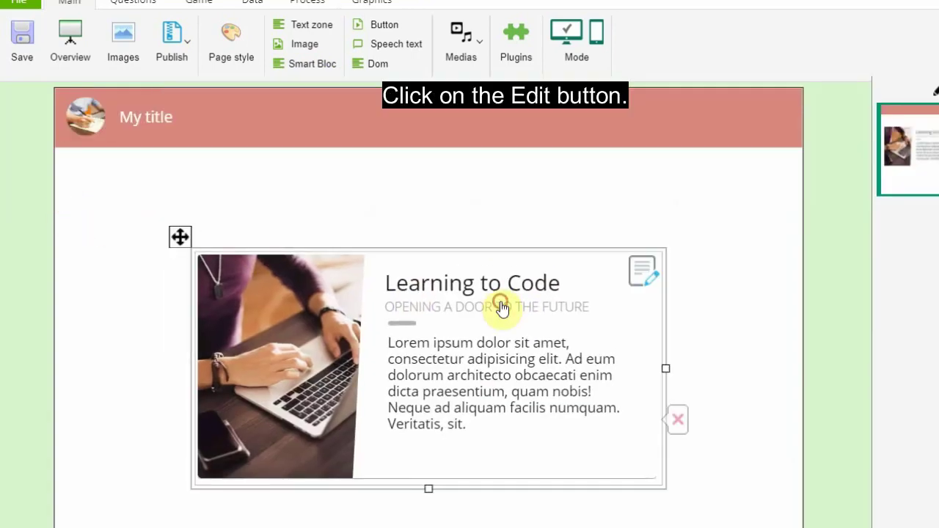
- Shorten the block's title to 'Learning', swap in the stone head sculpture image, and save
click(642, 268)
click(657, 247)
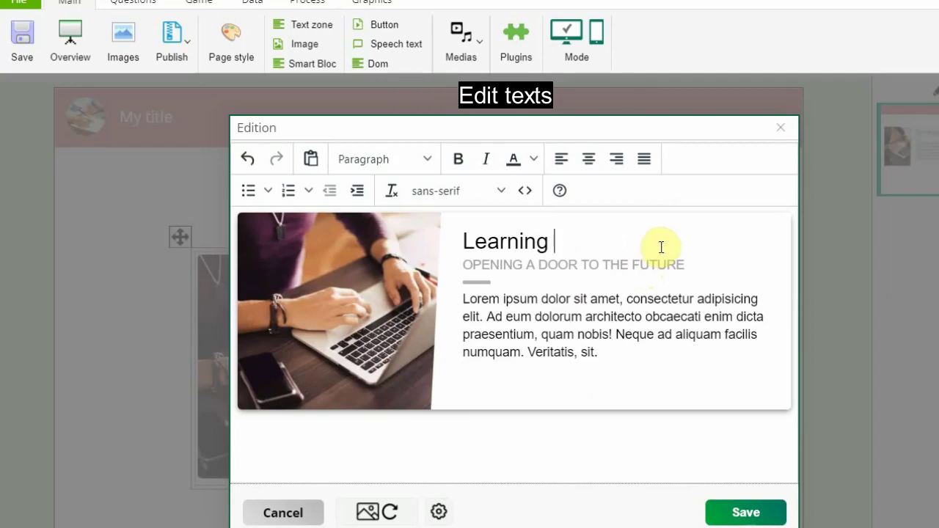
click(380, 514)
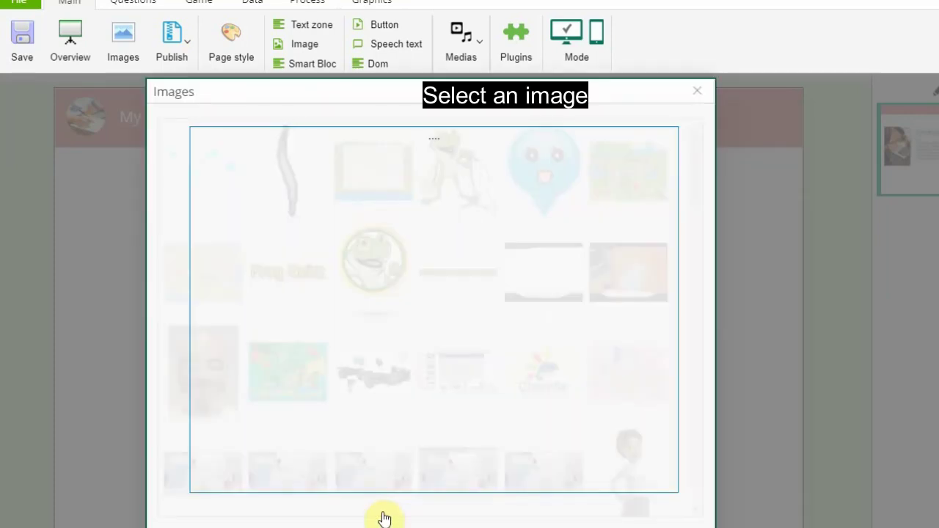
click(238, 401)
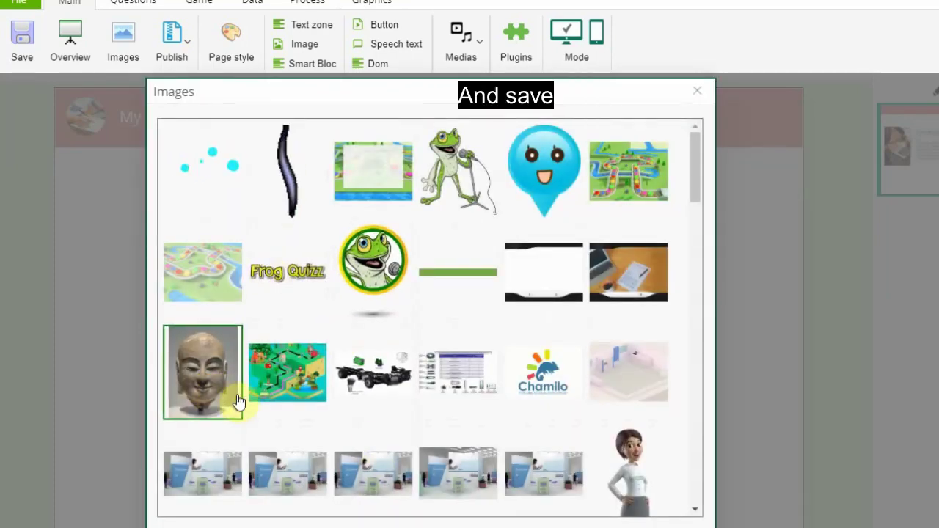
click(239, 401)
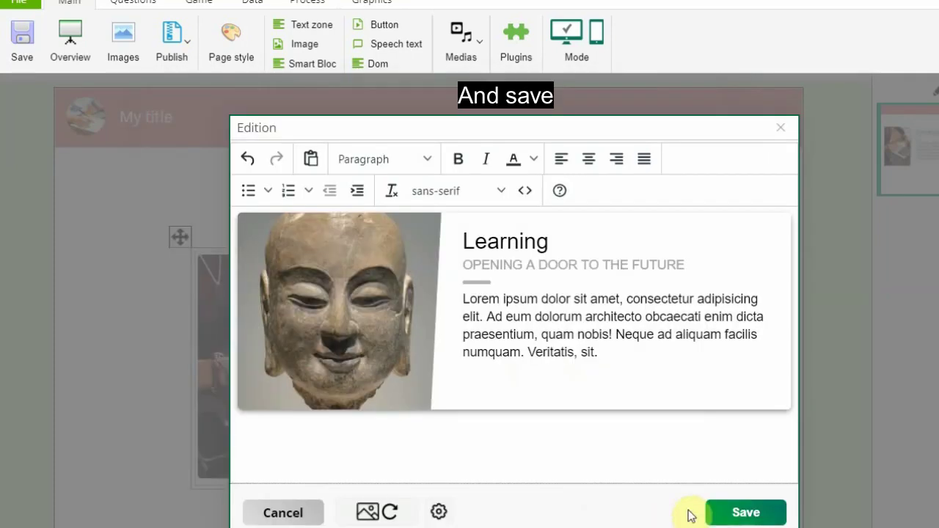
click(734, 515)
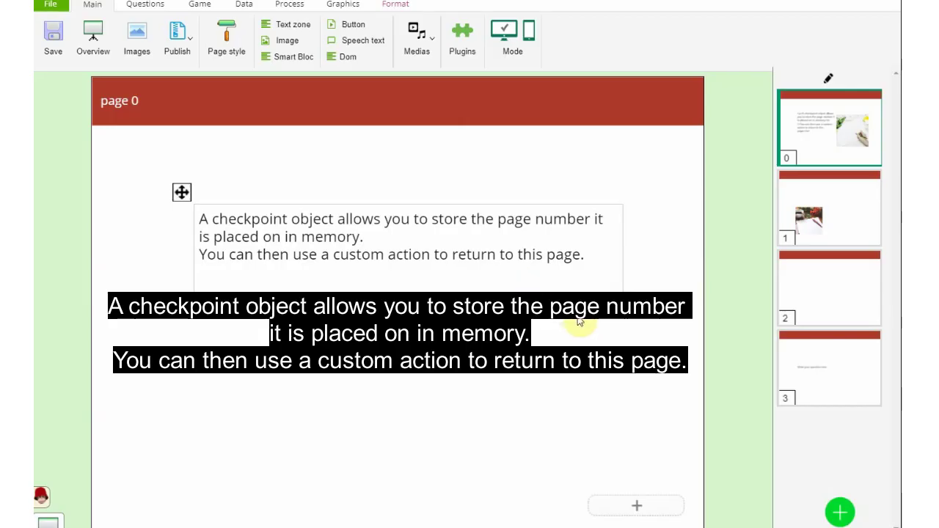
- Add a checkpoint object to page 1
click(820, 220)
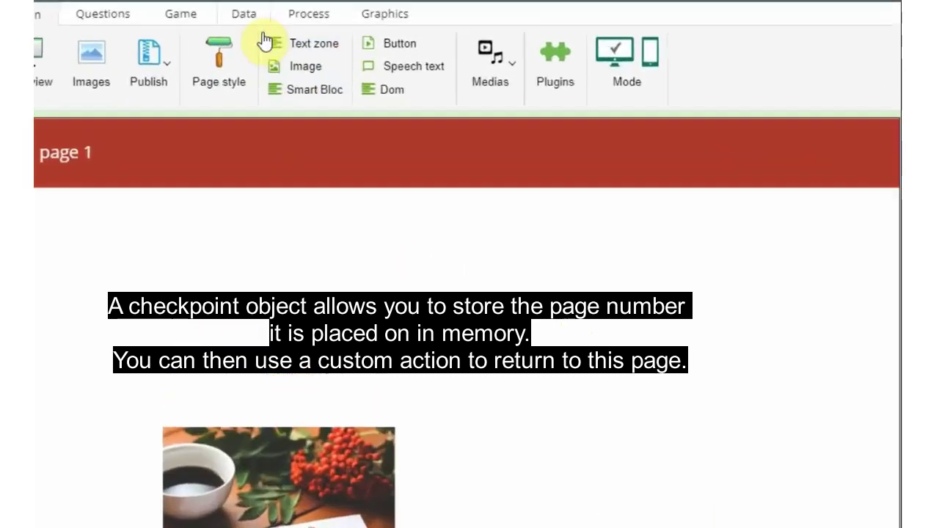
click(246, 7)
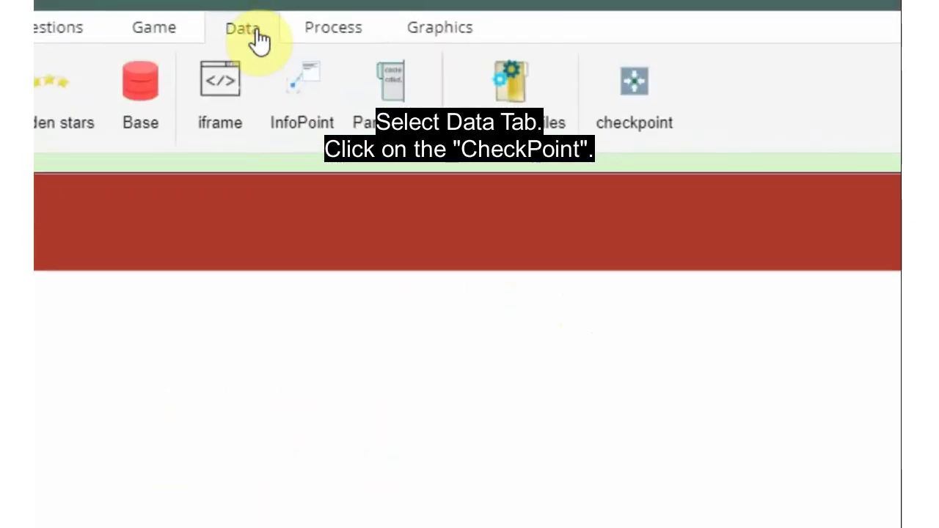
click(635, 99)
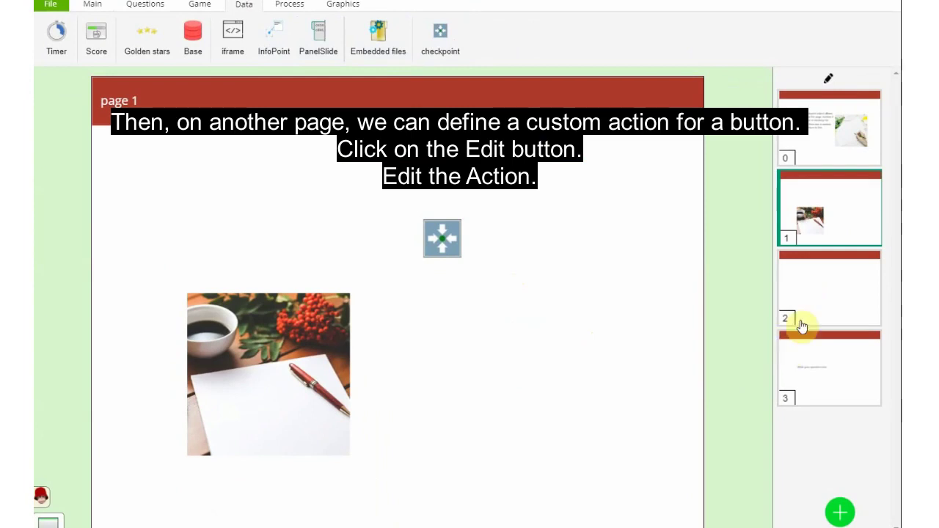
- Give page 3's Next button a personal custom action running Back to CheckPoint
click(801, 324)
click(823, 373)
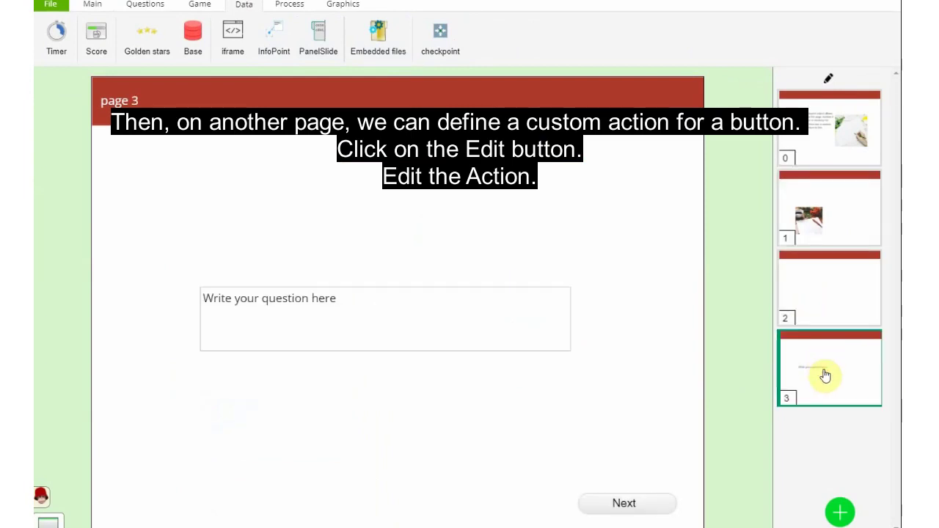
click(620, 503)
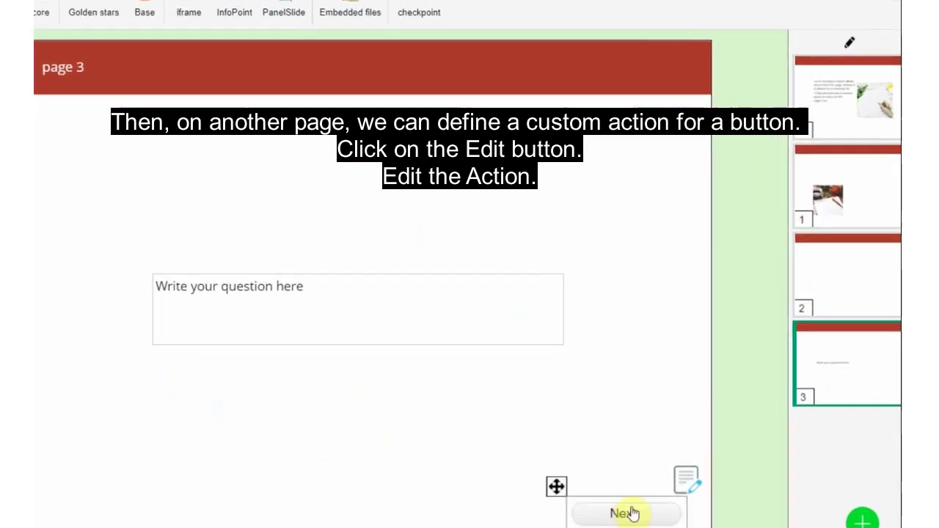
click(683, 475)
click(499, 229)
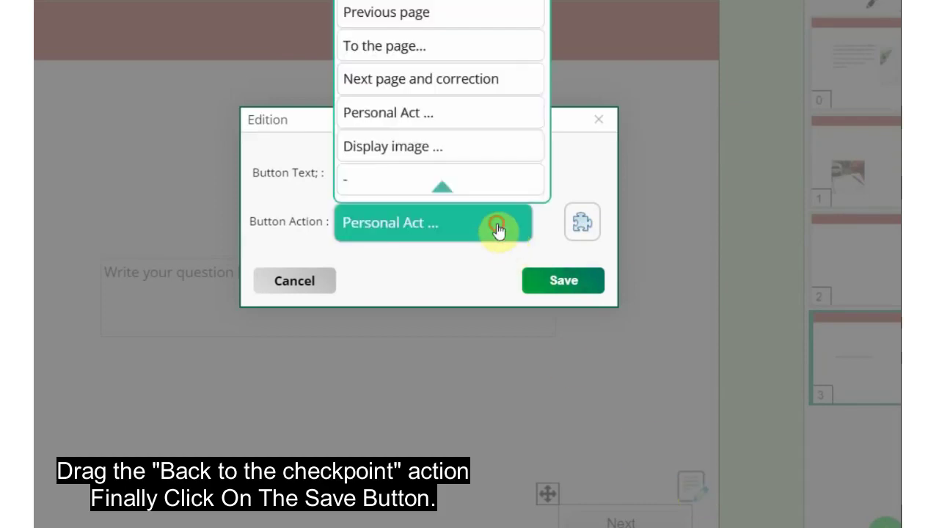
click(445, 110)
click(580, 222)
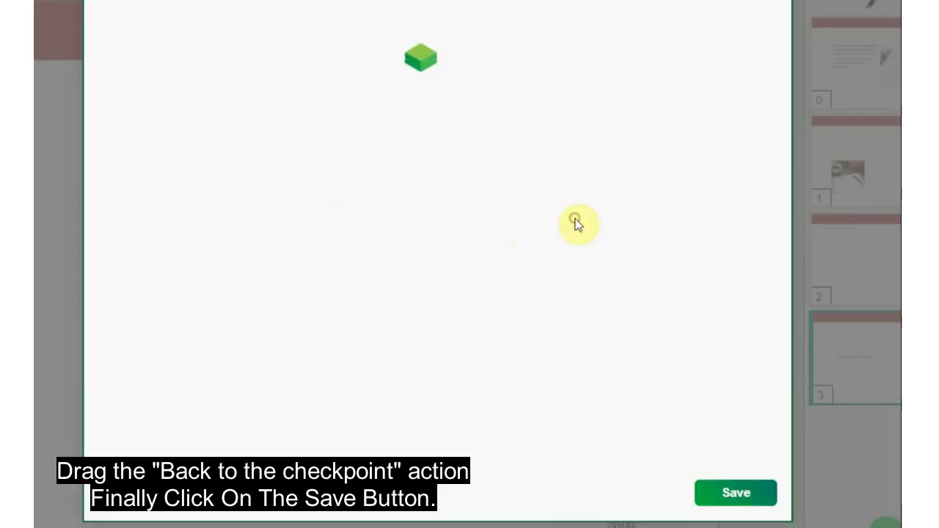
drag(254, 302, 568, 146)
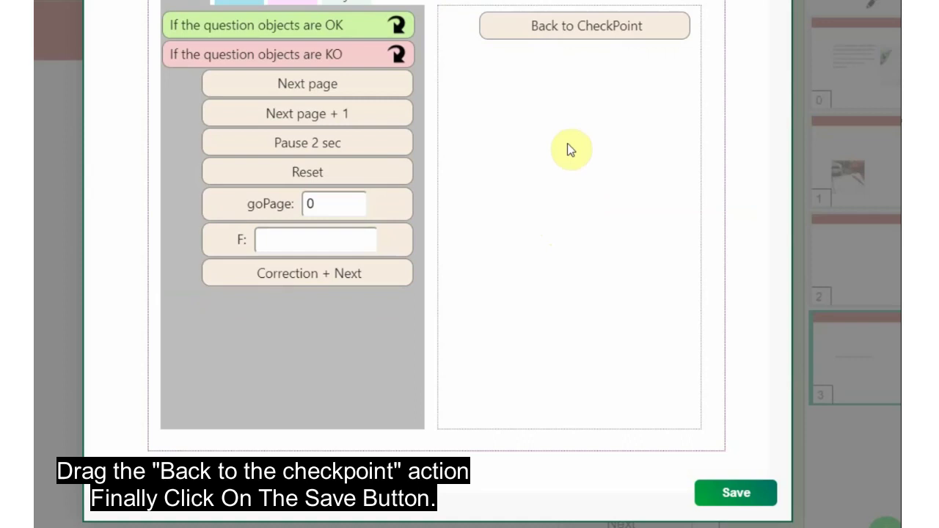
click(735, 494)
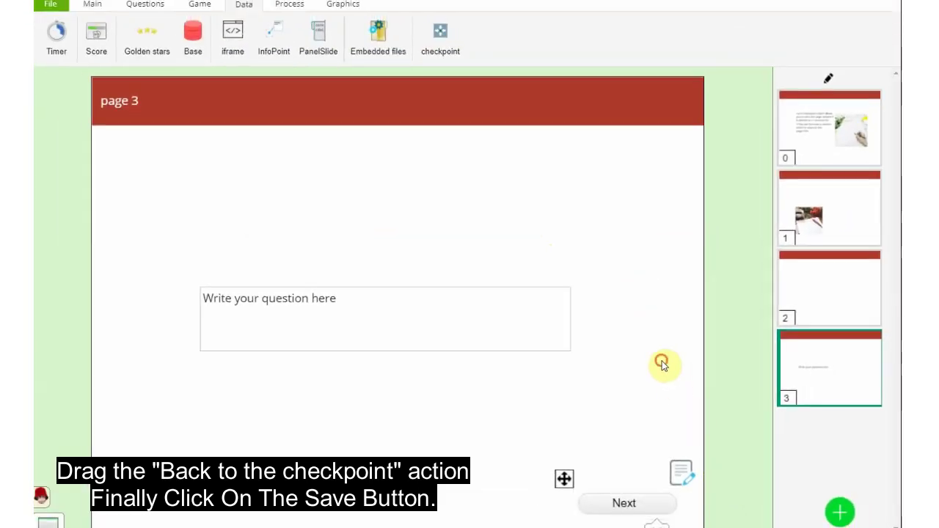
click(663, 365)
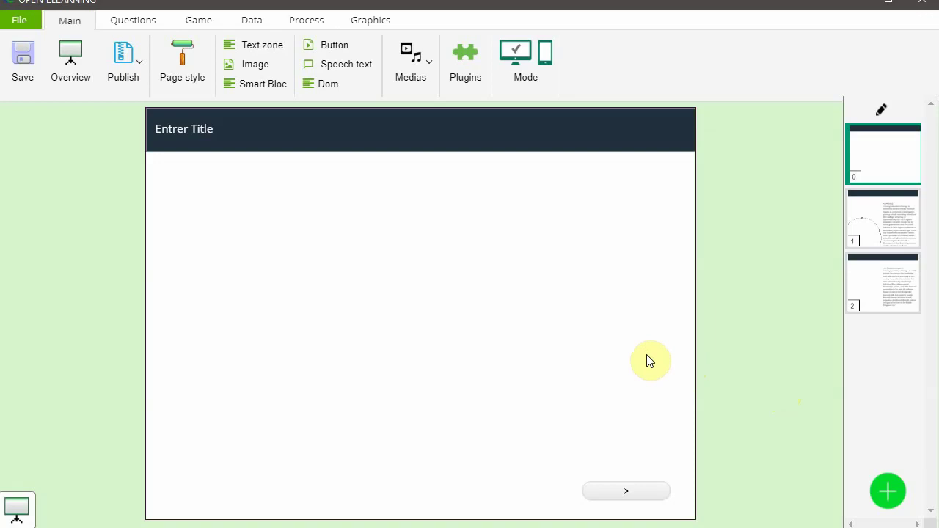
- Add a PanelSlide reading 'Test panelSlide Test panelSlide', then preview it with the info panel slid open
click(251, 20)
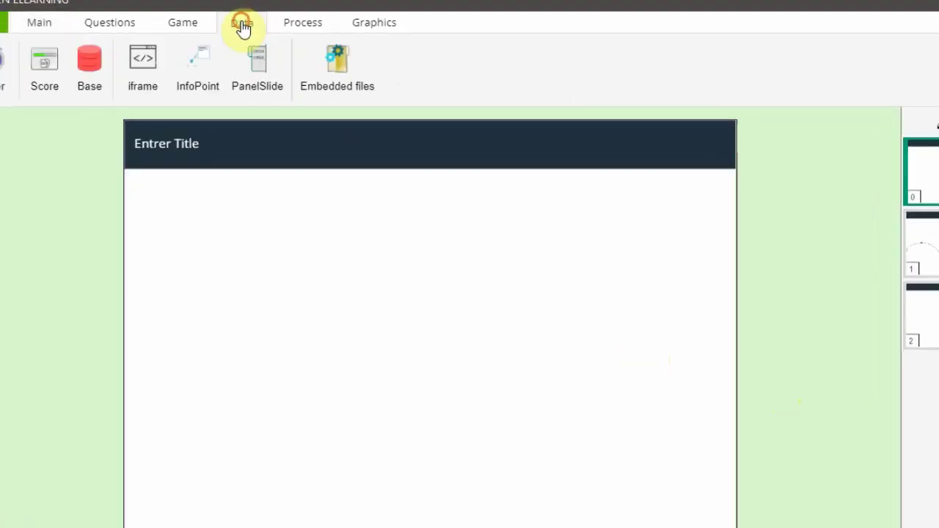
click(218, 92)
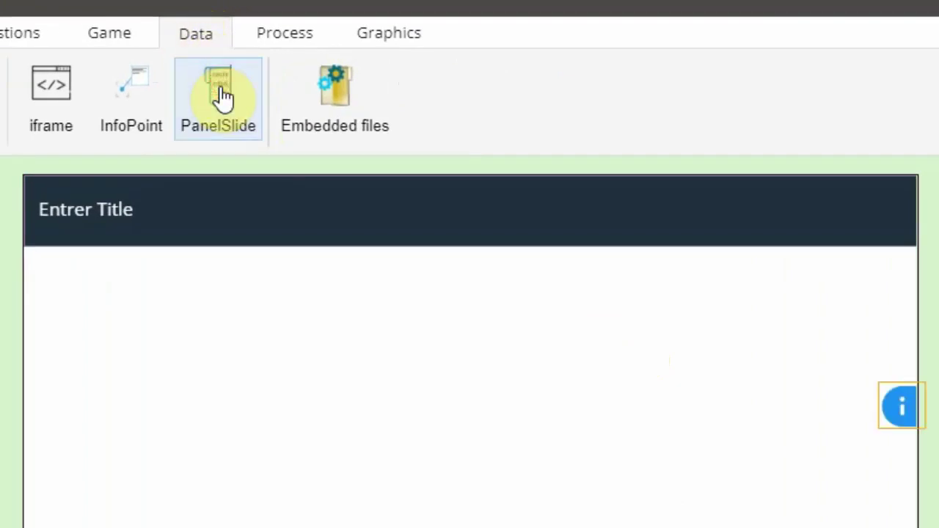
click(901, 411)
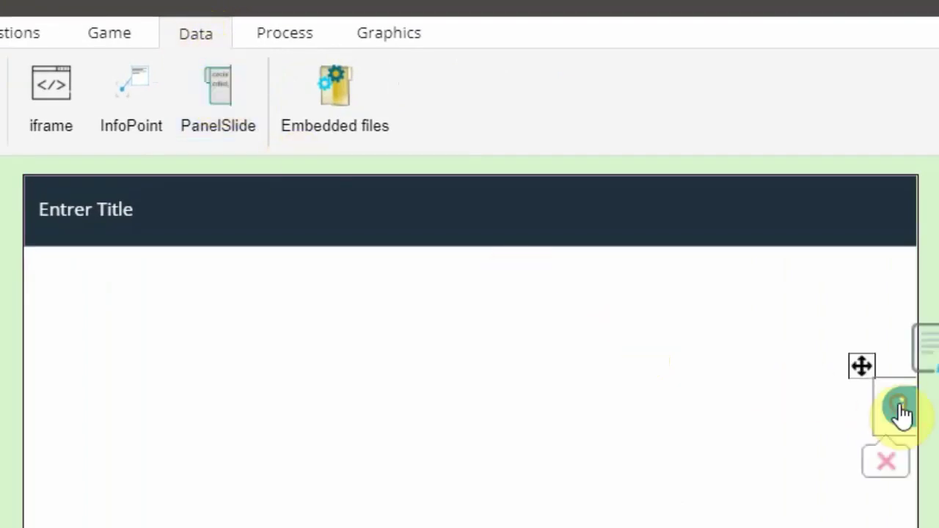
click(926, 346)
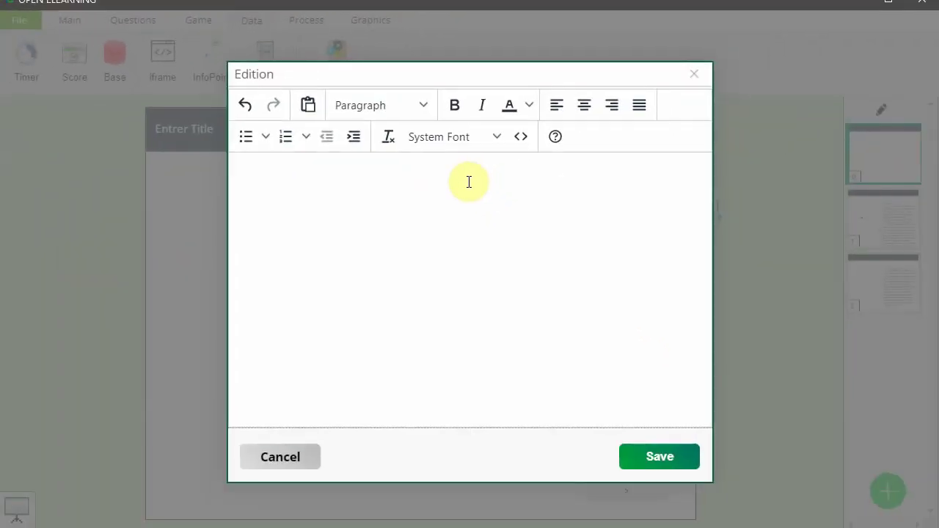
text(Test panelSlide Test panelSlide)
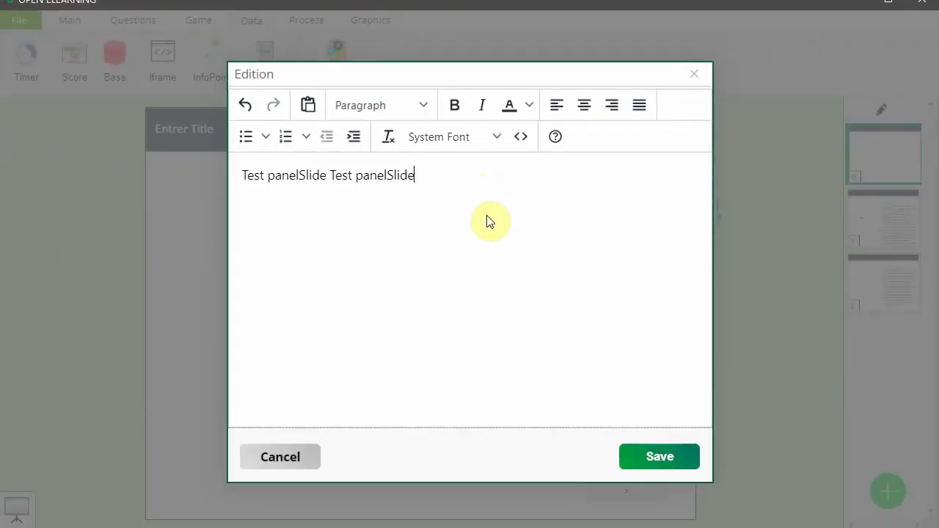
click(656, 464)
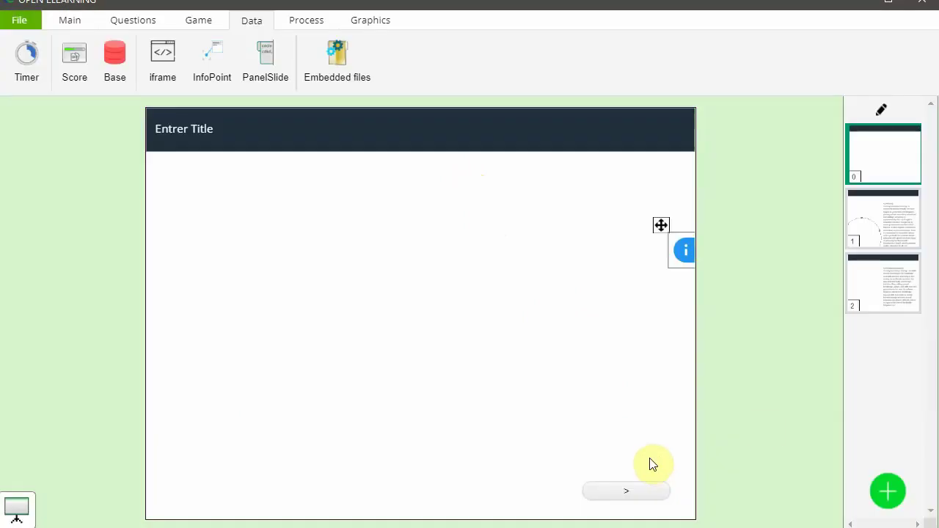
click(17, 508)
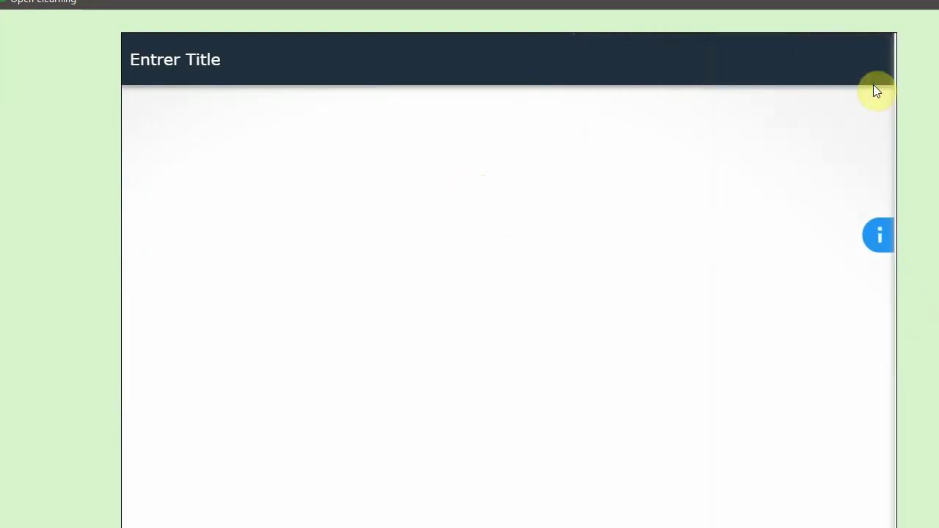
click(880, 234)
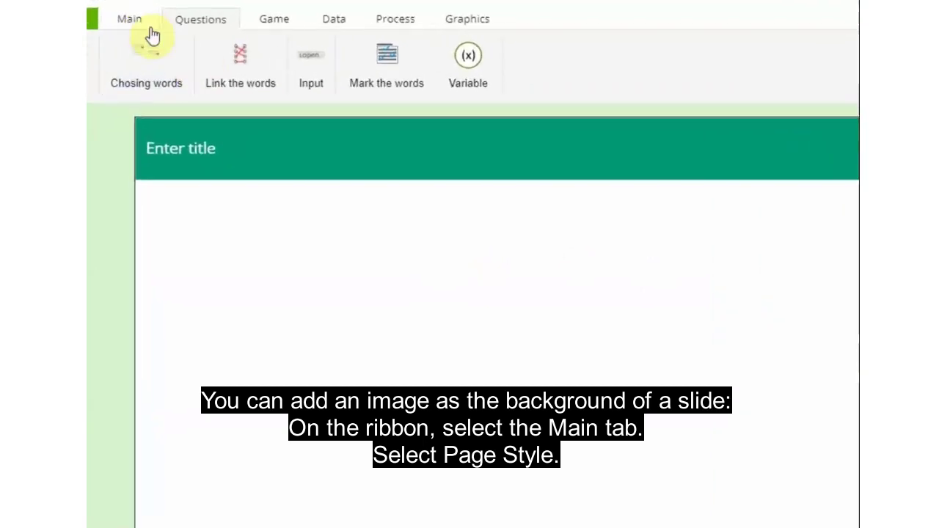
- Open Page style's Background tab and browse the project images for a background page
click(122, 17)
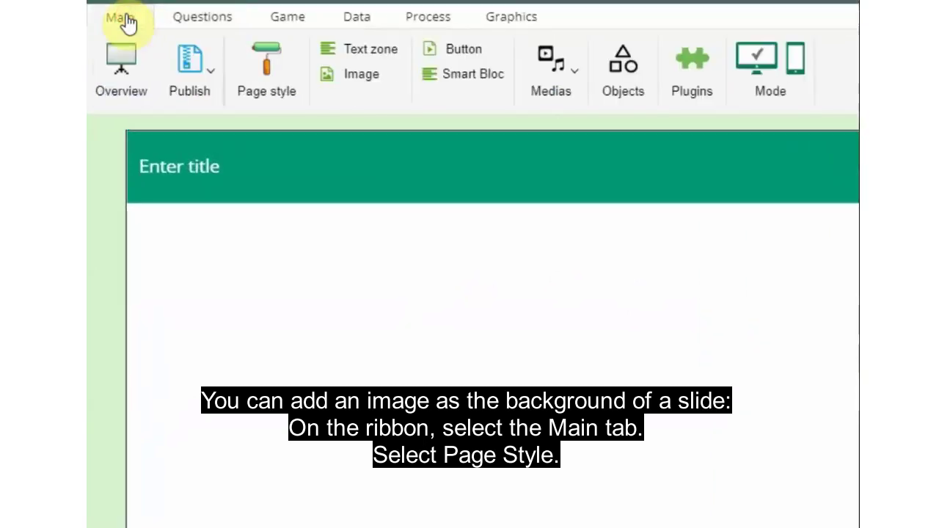
click(272, 71)
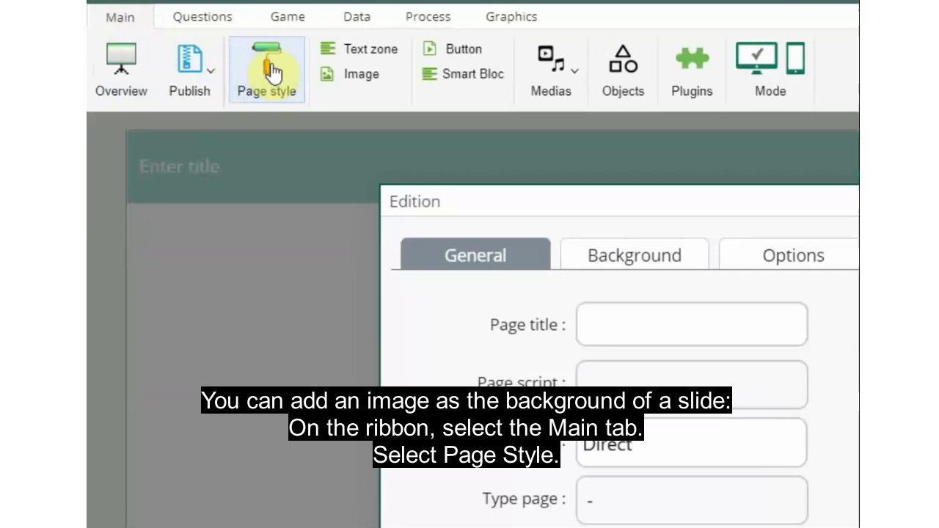
click(631, 262)
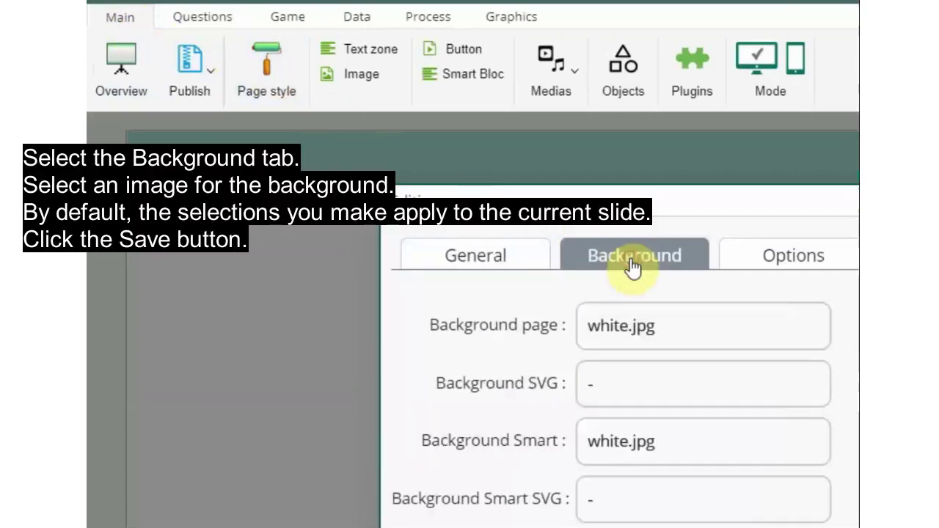
click(631, 326)
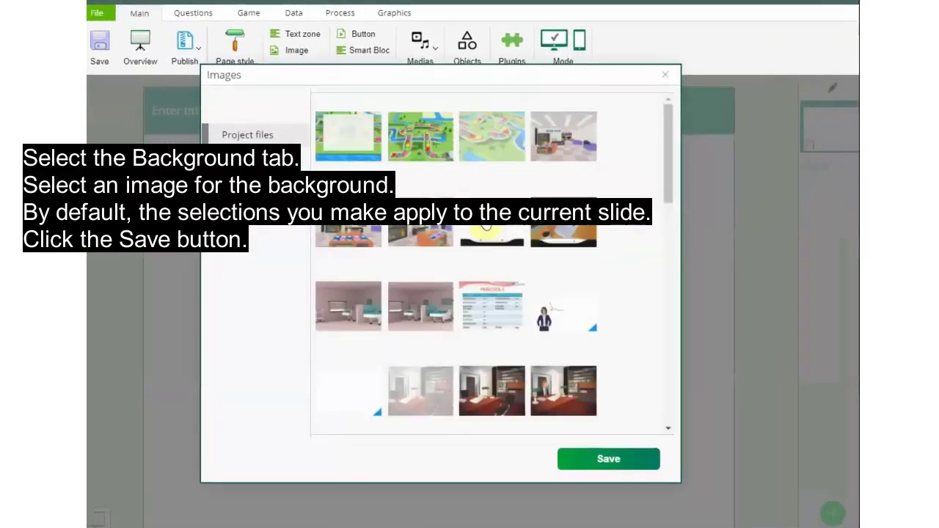
scroll(562, 262, down, 5)
scroll(565, 262, down, 3)
scroll(440, 250, down, 2)
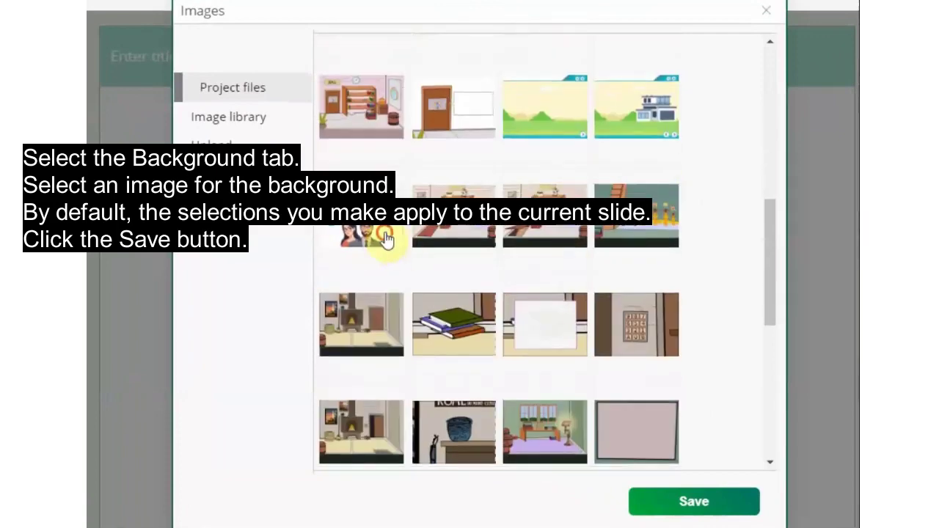